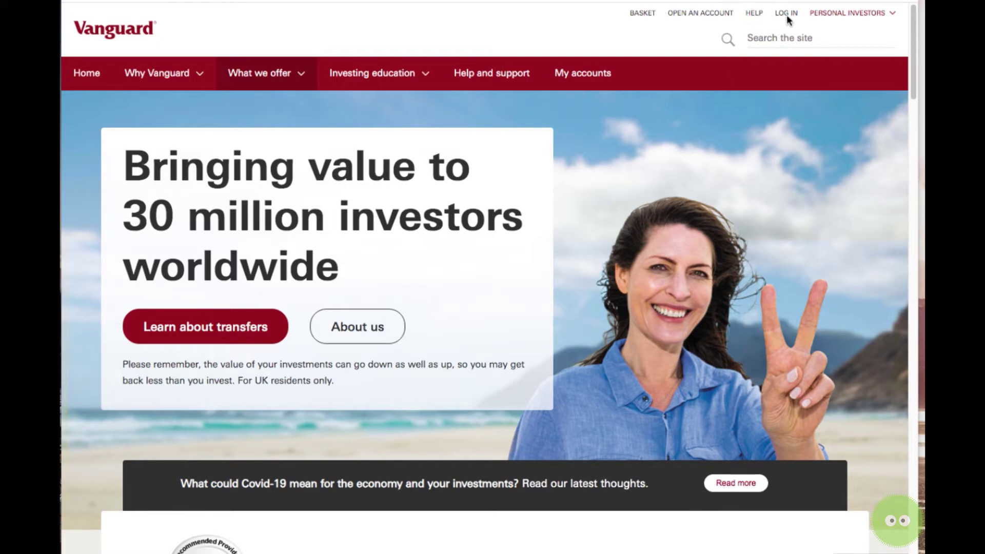
Open the new Vanguard account application page and review the details needed to apply and the account types offered
{"action": "left_click", "coordinate": [701, 16]}
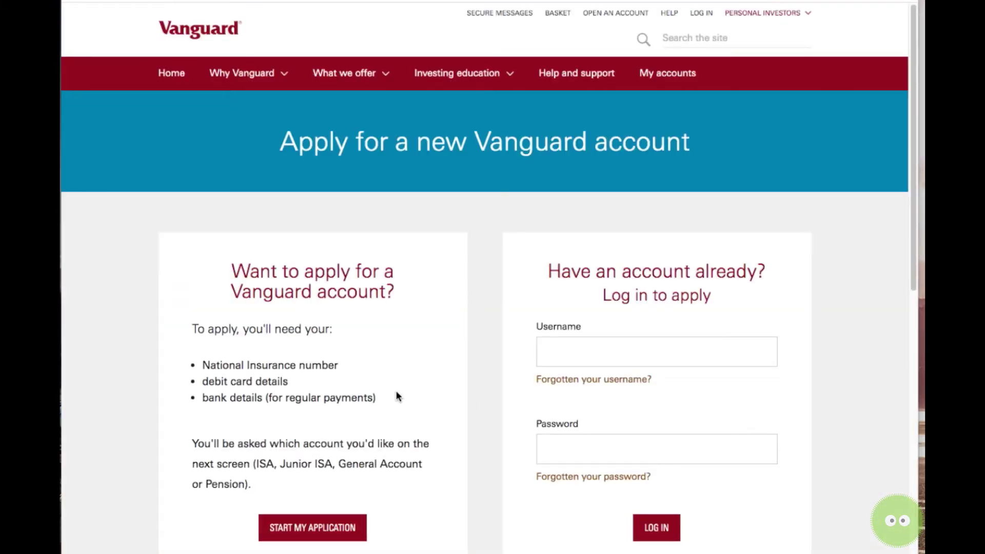
{"action": "left_click_drag", "start_coordinate": [204, 366], "coordinate": [384, 408]}
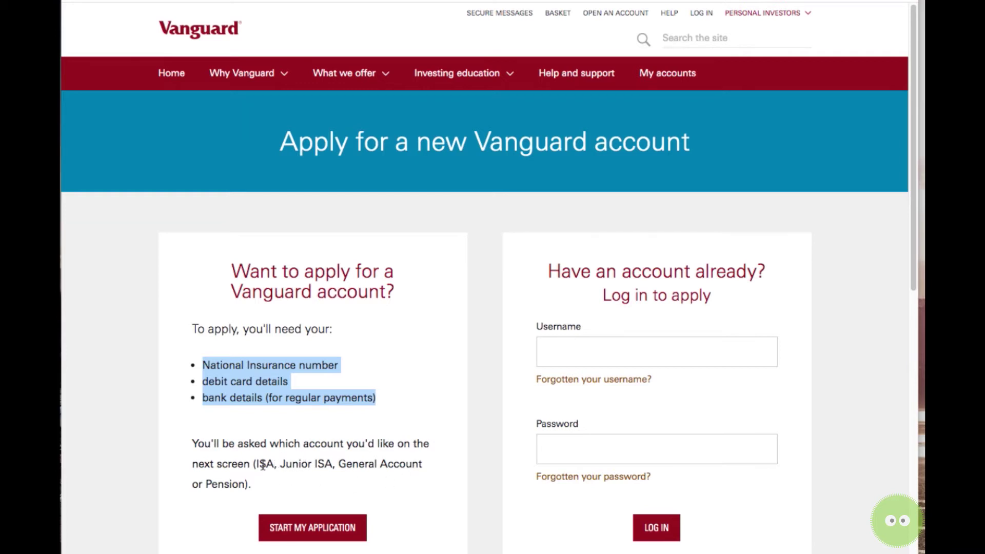
{"action": "left_click_drag", "start_coordinate": [259, 465], "coordinate": [326, 480]}
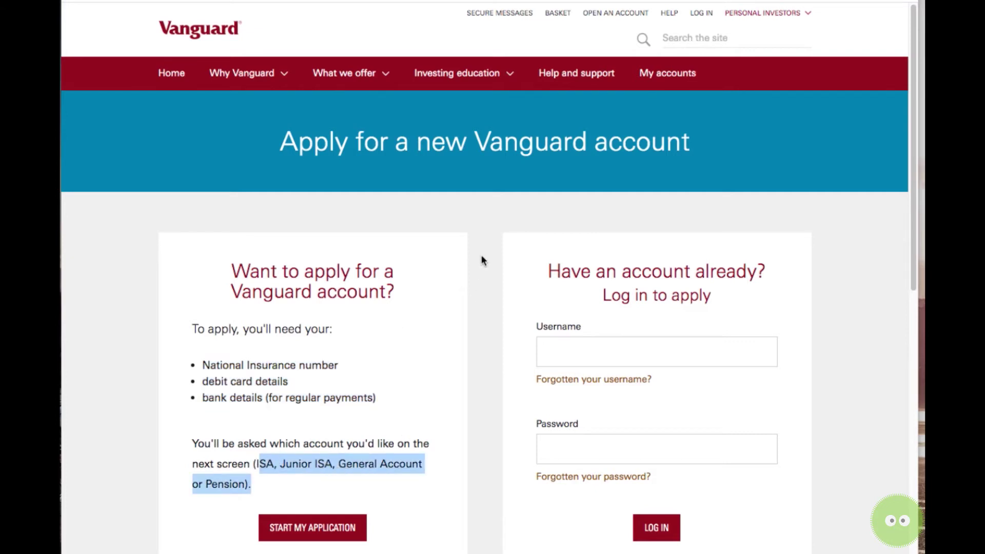
{"action": "left_click", "coordinate": [463, 224]}
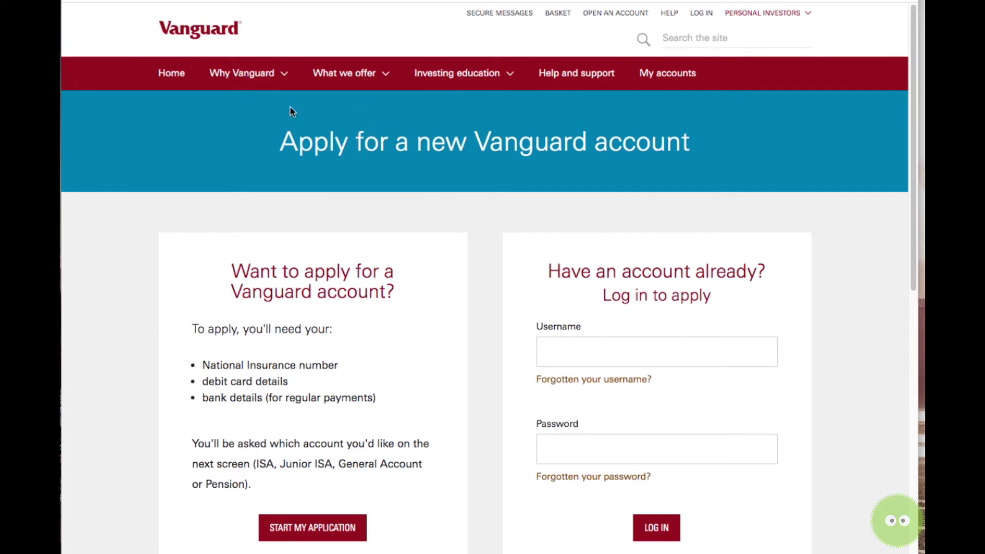
Open the list of index and active funds
{"action": "left_click", "coordinate": [359, 73]}
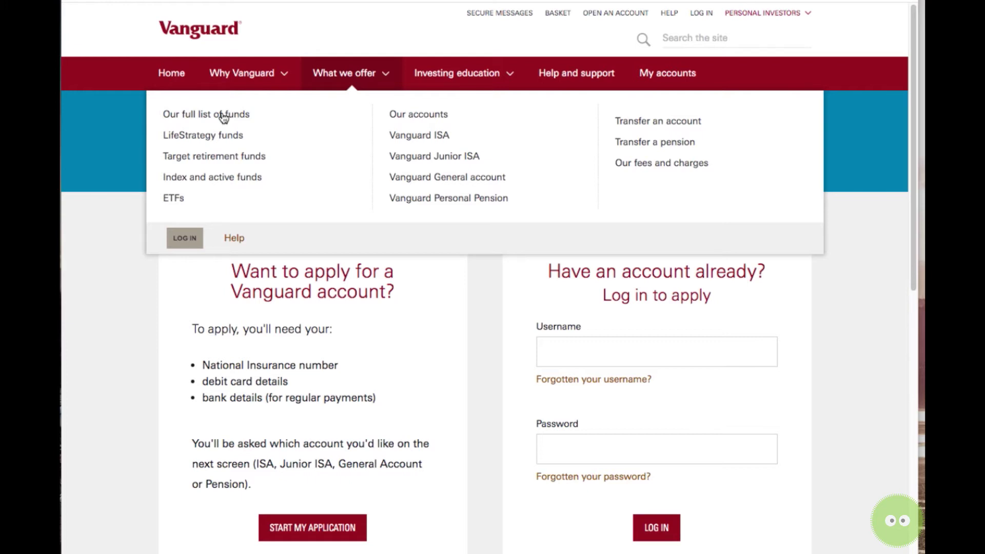
{"action": "key", "text": "Tab"}
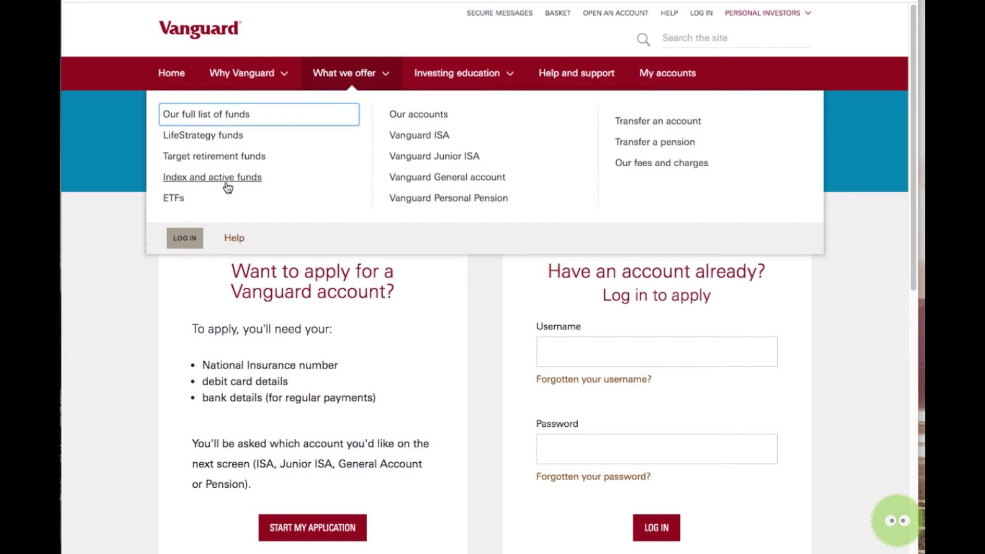
{"action": "left_click", "coordinate": [221, 177]}
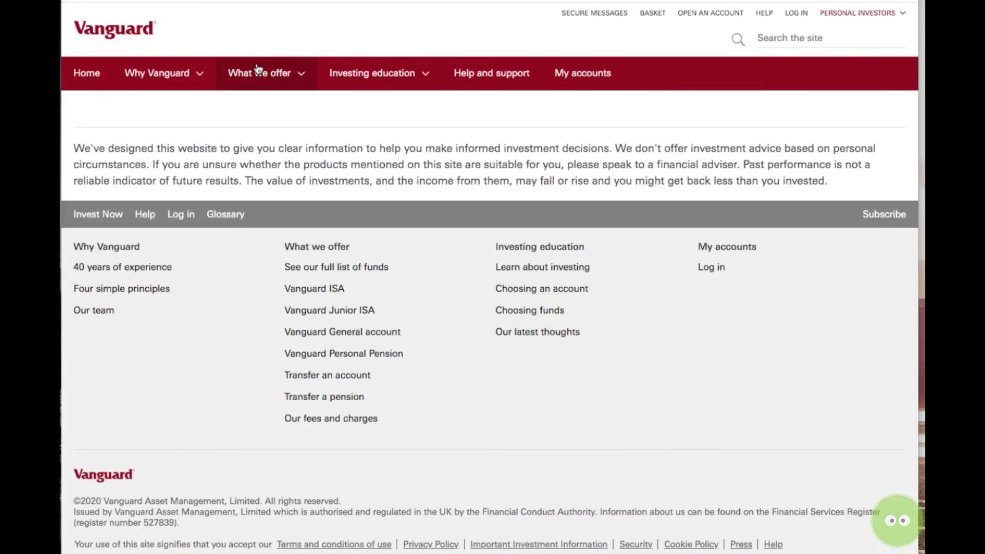
{"action": "left_click", "coordinate": [258, 73]}
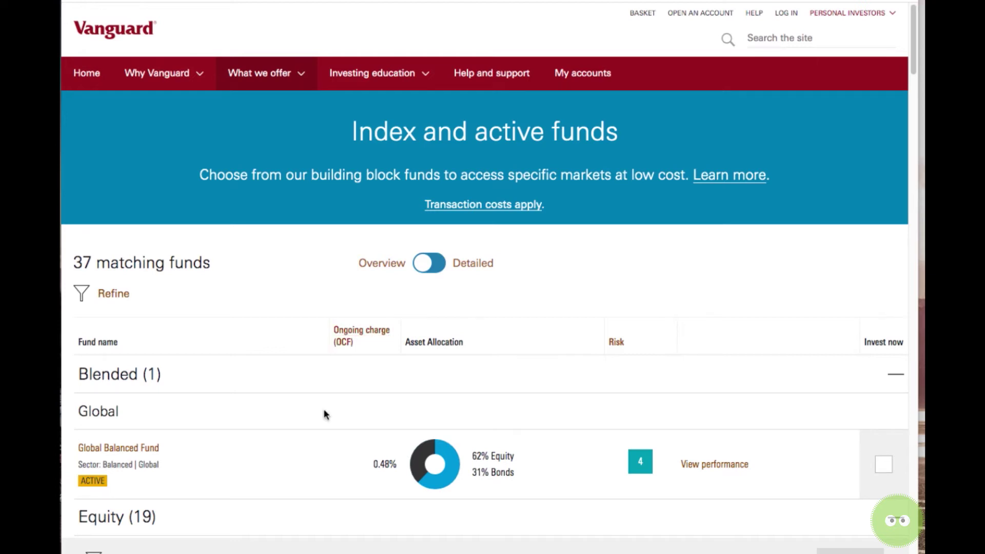
Examine the blended, equity and fixed income funds by region, including their ongoing charges, asset allocations and risk ratings
{"action": "scroll", "coordinate": [323, 413], "scroll_direction": "down", "scroll_amount": 4}
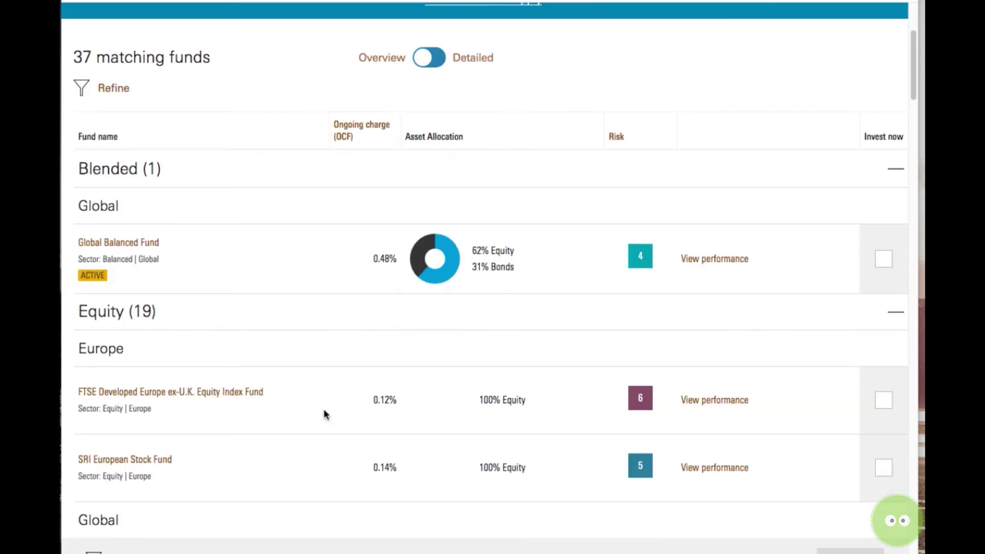
{"action": "scroll", "coordinate": [293, 436], "scroll_direction": "down", "scroll_amount": 7}
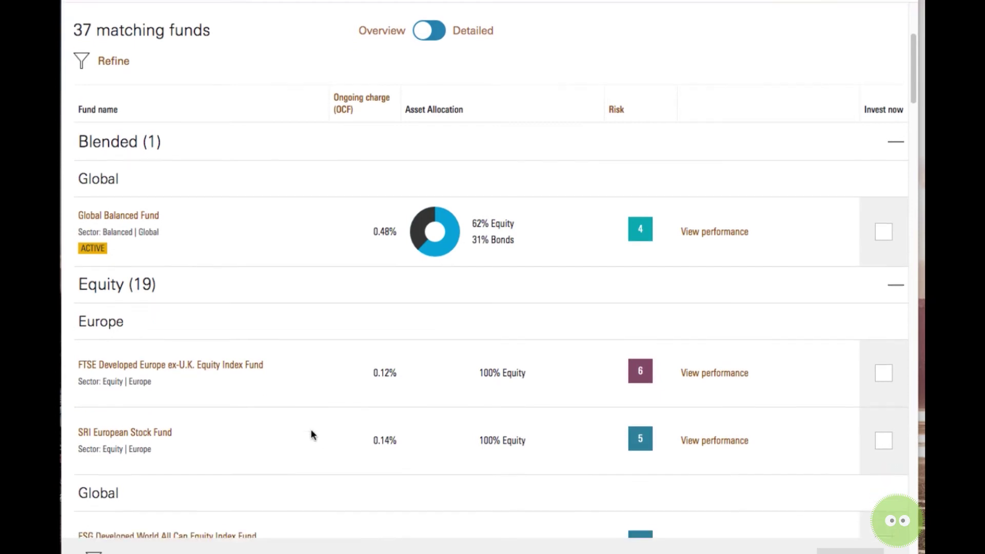
{"action": "scroll", "coordinate": [312, 439], "scroll_direction": "down", "scroll_amount": 3}
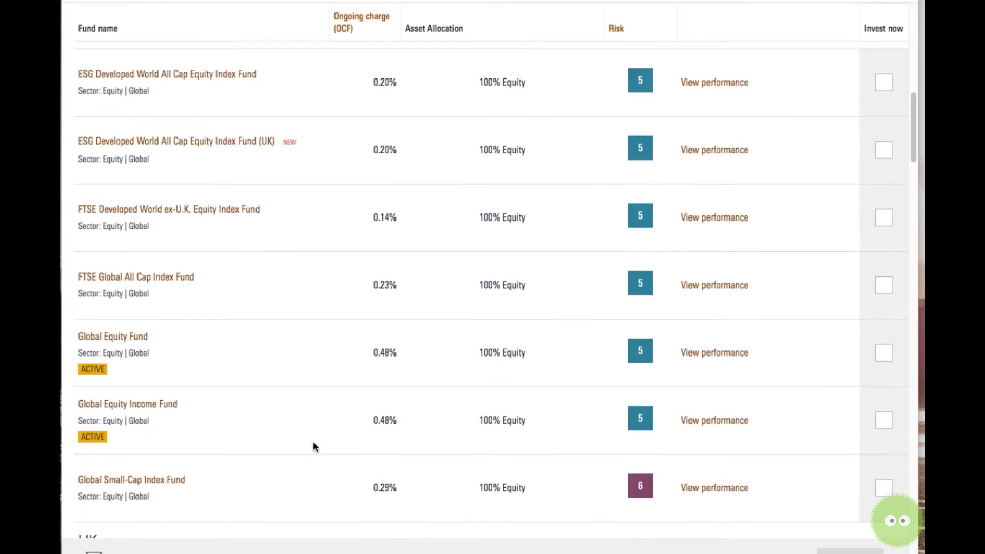
{"action": "scroll", "coordinate": [313, 457], "scroll_direction": "up", "scroll_amount": 2}
{"action": "scroll", "coordinate": [312, 436], "scroll_direction": "down", "scroll_amount": 8}
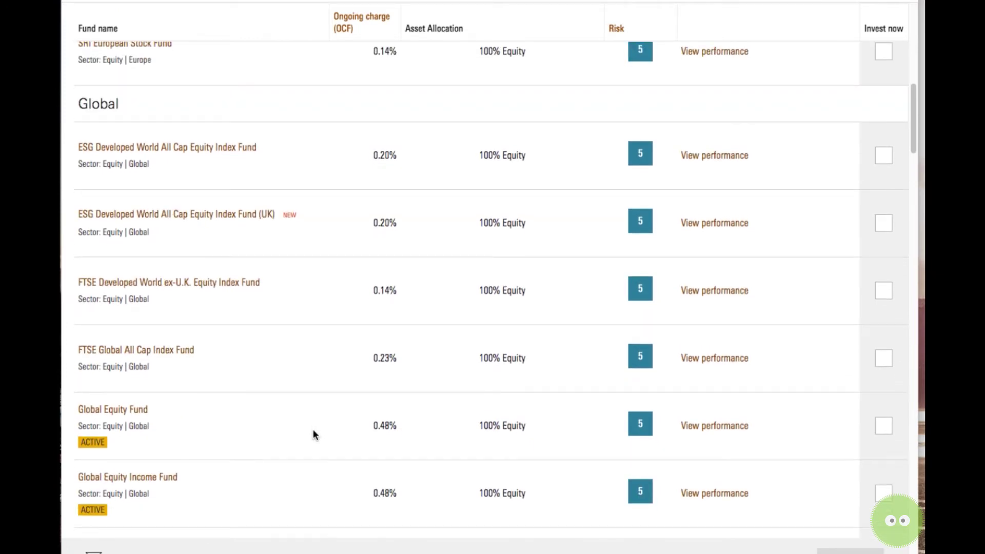
{"action": "scroll", "coordinate": [314, 435], "scroll_direction": "down", "scroll_amount": 1}
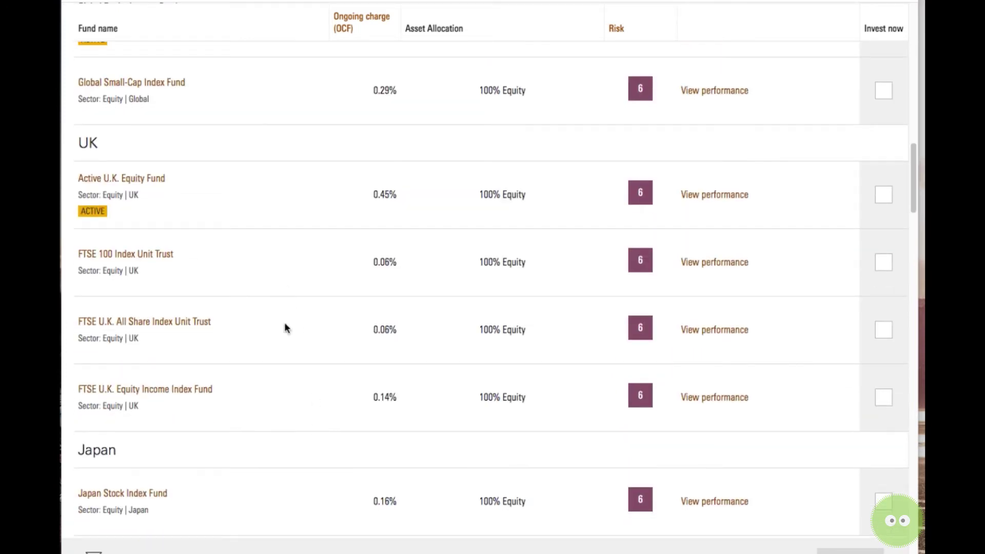
{"action": "scroll", "coordinate": [297, 360], "scroll_direction": "down", "scroll_amount": 7}
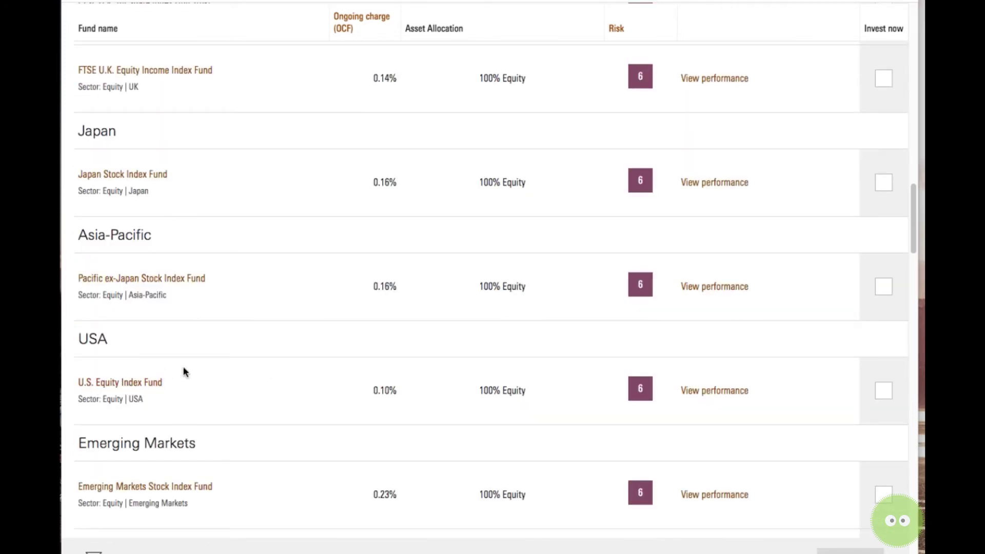
{"action": "scroll", "coordinate": [215, 368], "scroll_direction": "down", "scroll_amount": 7}
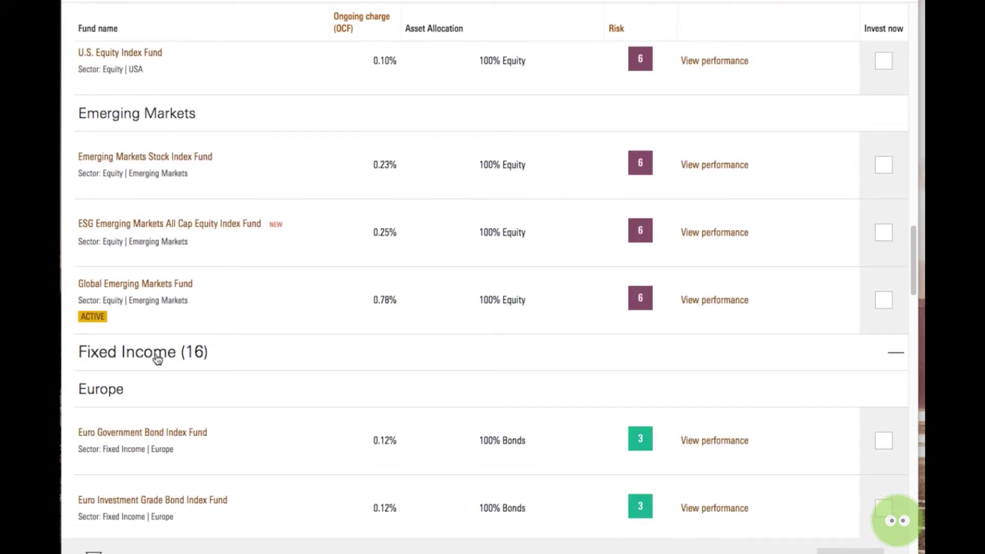
{"action": "scroll", "coordinate": [162, 357], "scroll_direction": "down", "scroll_amount": 4}
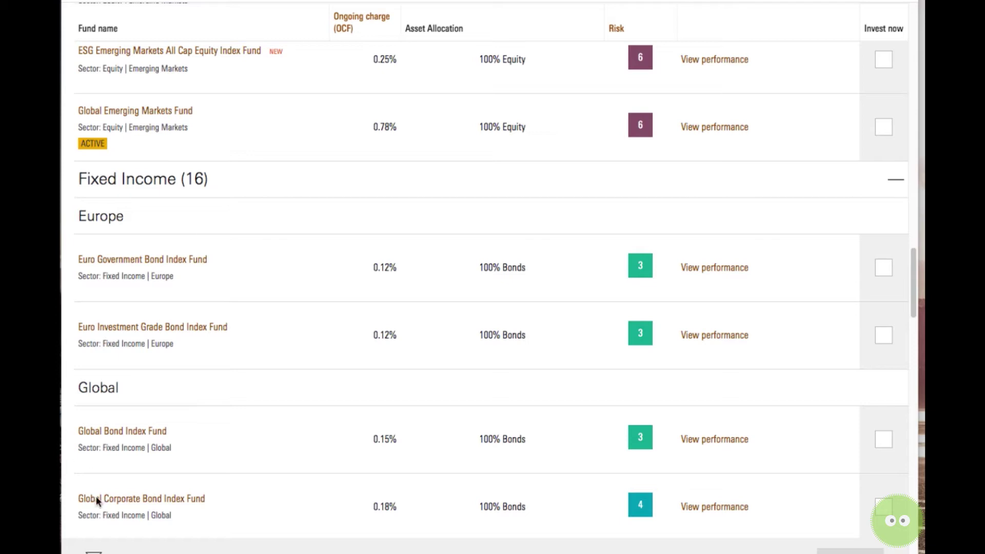
Open the Global Bond Index Fund from the fixed income funds and switch it to the Hedged Income share class
{"action": "left_click", "coordinate": [132, 435]}
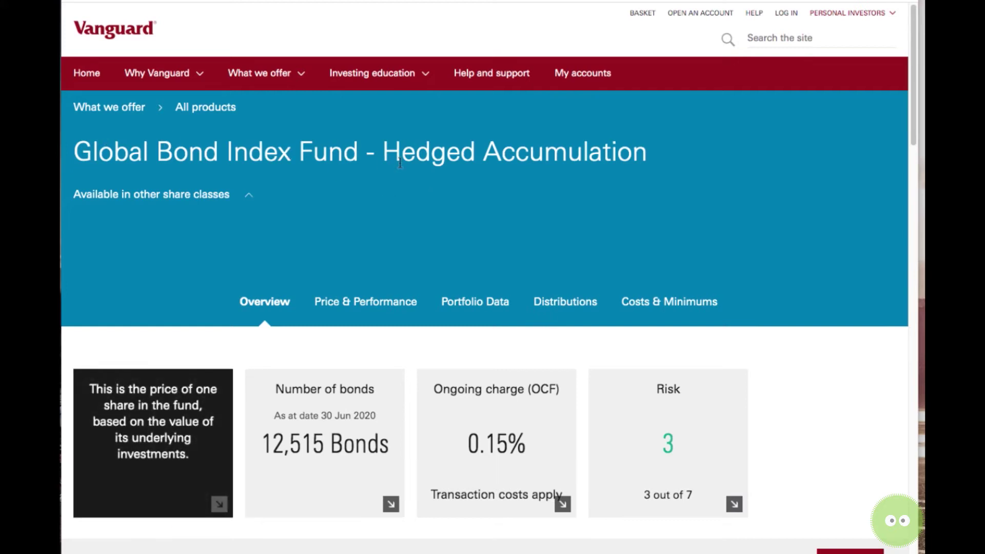
{"action": "mouse_move", "coordinate": [662, 152]}
{"action": "left_mouse_down"}
{"action": "mouse_move", "coordinate": [80, 158]}
{"action": "mouse_move", "coordinate": [651, 154]}
{"action": "left_mouse_up"}
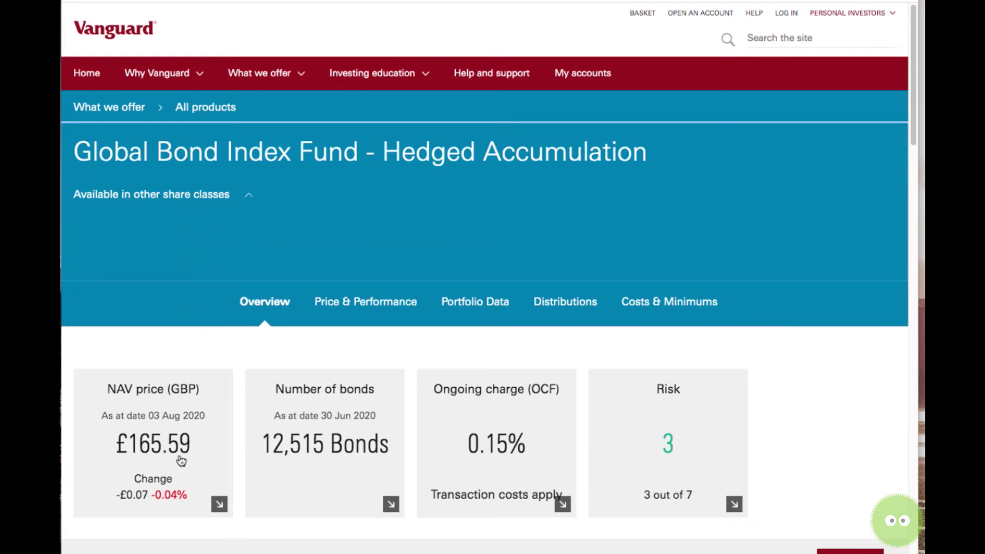
{"action": "left_click_drag", "start_coordinate": [652, 156], "coordinate": [382, 152]}
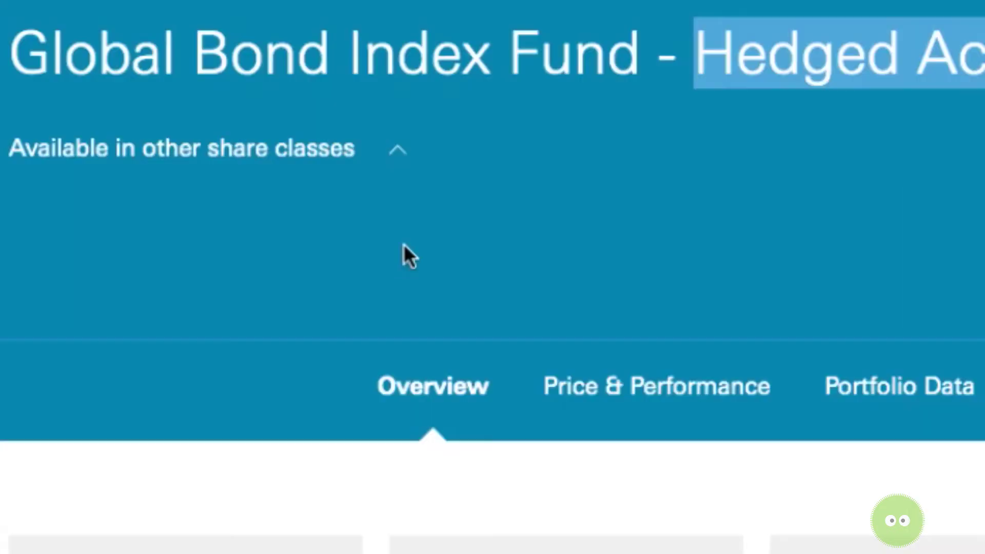
{"action": "left_click", "coordinate": [285, 154]}
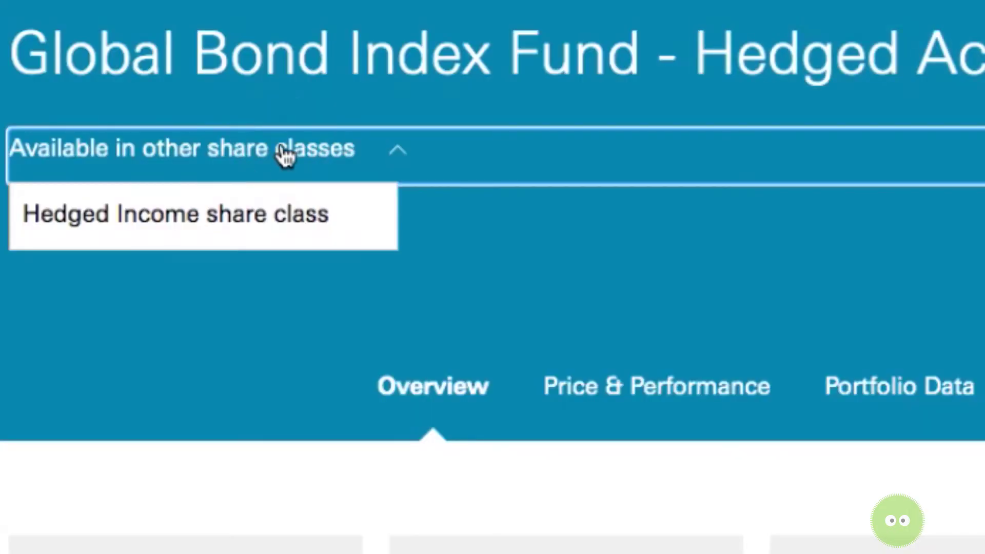
{"action": "left_click", "coordinate": [269, 220]}
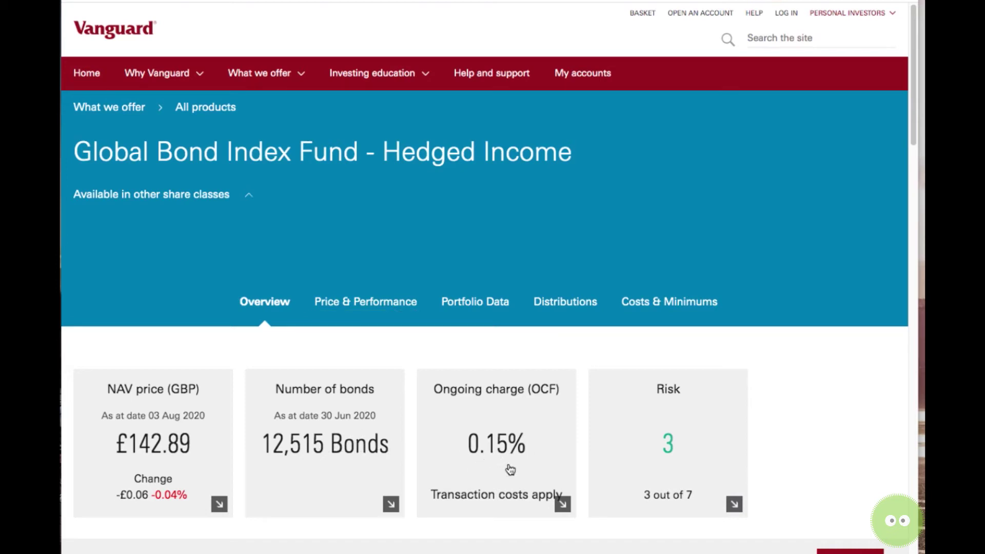
Review the Hedged Income fund's price and performance figures and its portfolio data, including credit maturity and issuer distributions
{"action": "left_click", "coordinate": [374, 303]}
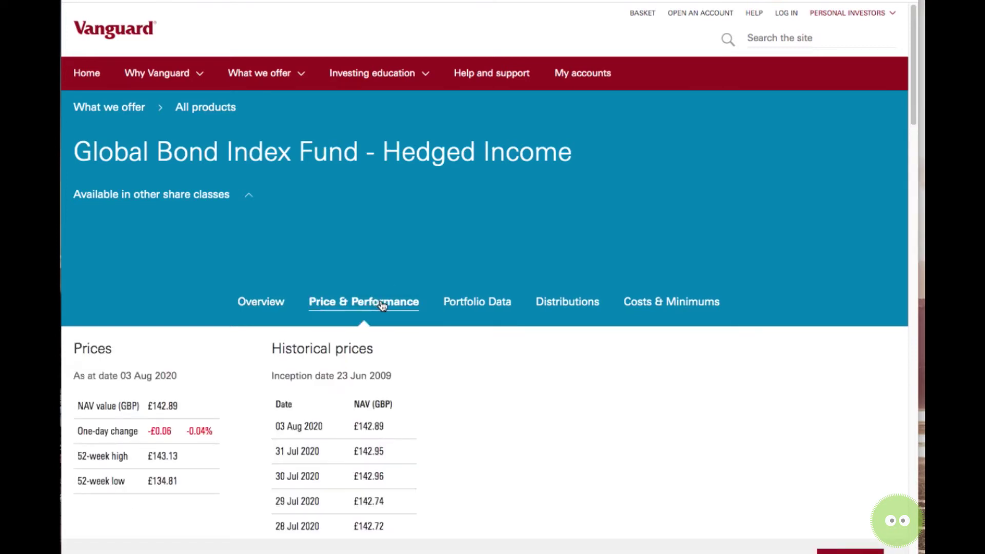
{"action": "left_click", "coordinate": [482, 307]}
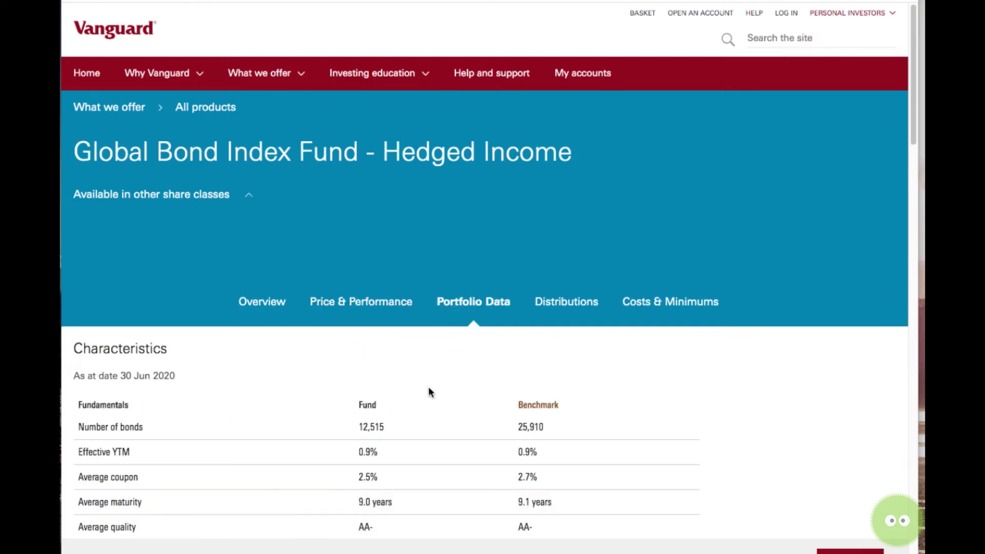
{"action": "scroll", "coordinate": [429, 391], "scroll_direction": "down", "scroll_amount": 7}
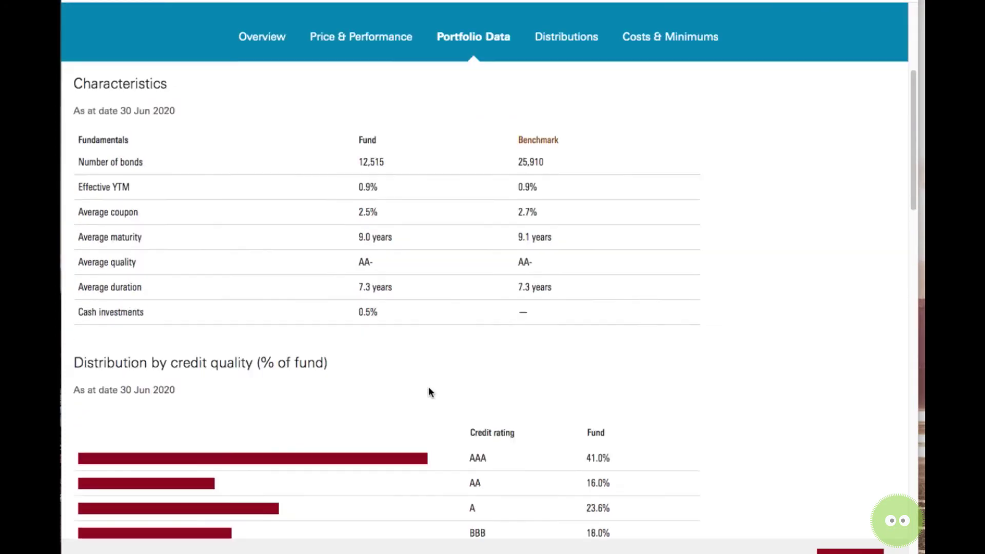
{"action": "scroll", "coordinate": [430, 391], "scroll_direction": "down", "scroll_amount": 14}
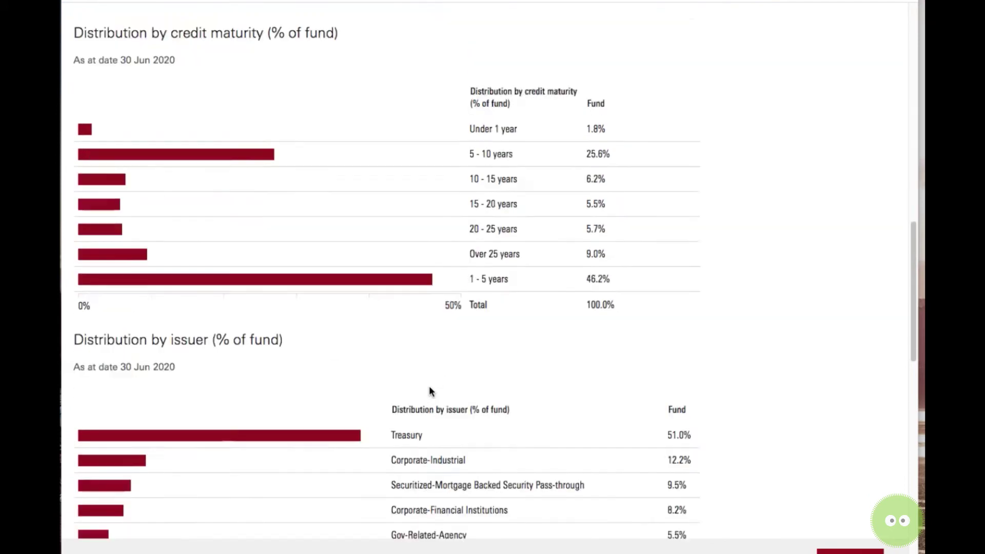
{"action": "scroll", "coordinate": [430, 394], "scroll_direction": "up", "scroll_amount": 20}
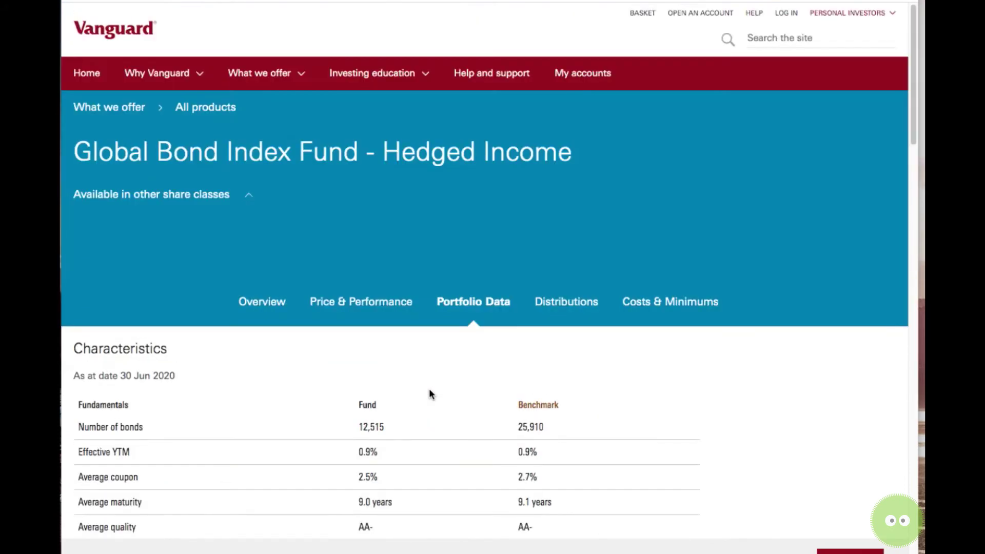
Review the Hedged Income fund's distribution history and its costs and minimums, including the ongoing charge
{"action": "left_click", "coordinate": [580, 306]}
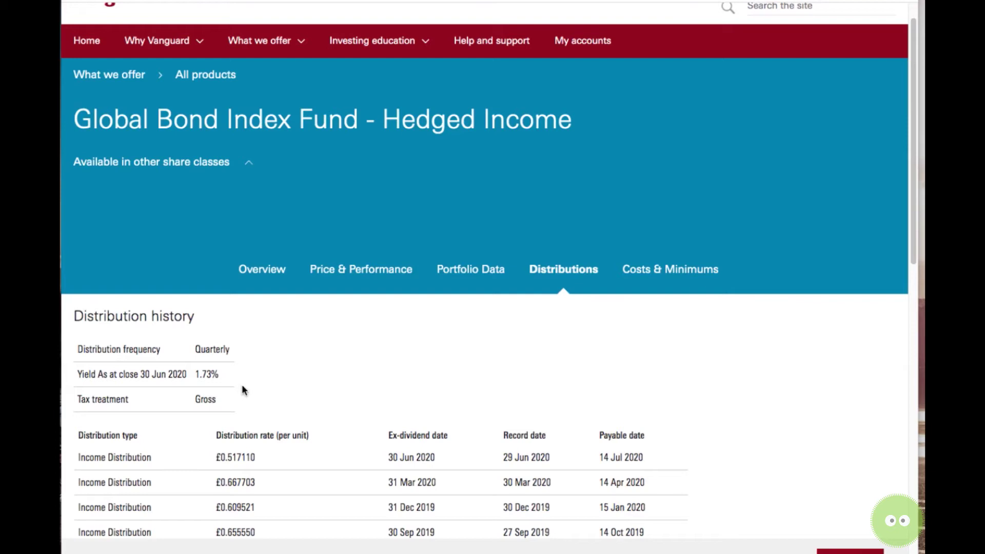
{"action": "left_click", "coordinate": [670, 272]}
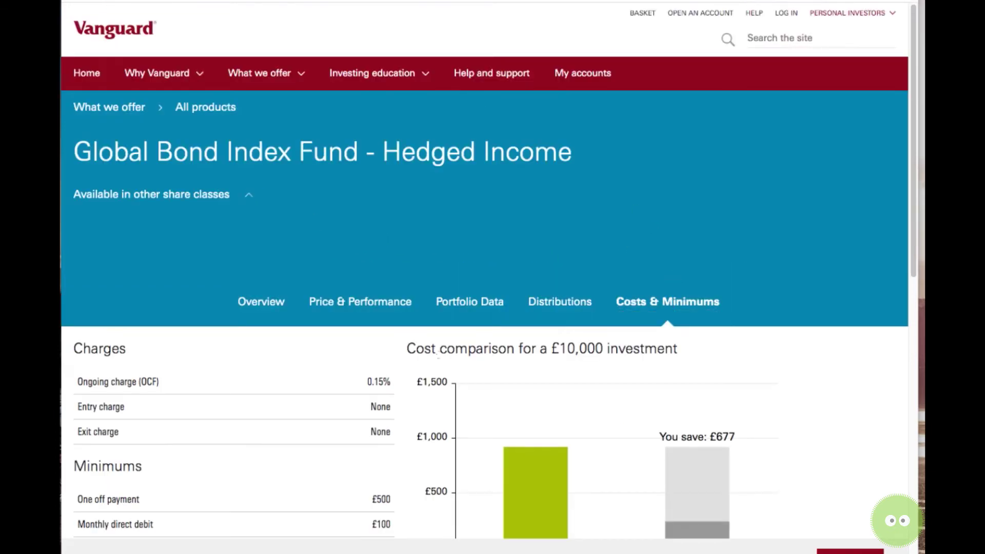
{"action": "mouse_move", "coordinate": [371, 383]}
{"action": "left_mouse_down"}
{"action": "mouse_move", "coordinate": [395, 388]}
{"action": "mouse_move", "coordinate": [384, 377]}
{"action": "left_mouse_up"}
{"action": "scroll", "coordinate": [352, 433], "scroll_direction": "down", "scroll_amount": 1}
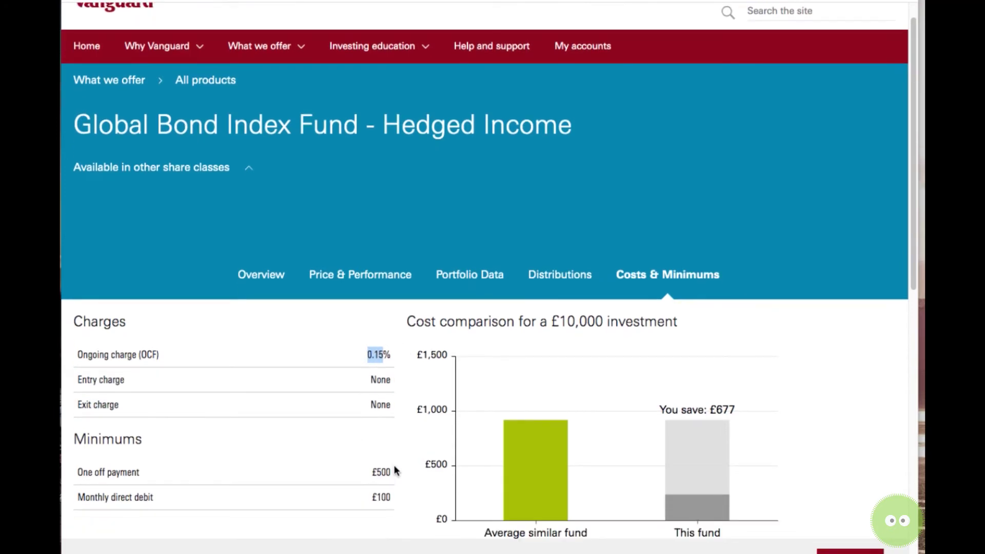
{"action": "left_click", "coordinate": [324, 480]}
Switch the bond fund to the Hedged Accumulation share class, check the yield in its distribution history, and return to its overview
{"action": "scroll", "coordinate": [465, 238], "scroll_direction": "up", "scroll_amount": 1}
{"action": "left_click", "coordinate": [173, 230]}
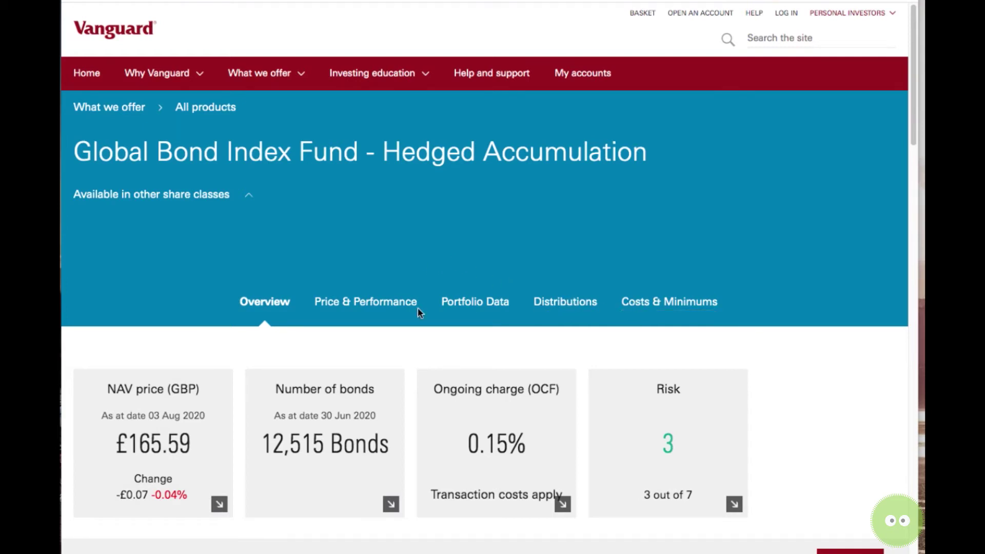
{"action": "left_click", "coordinate": [562, 308]}
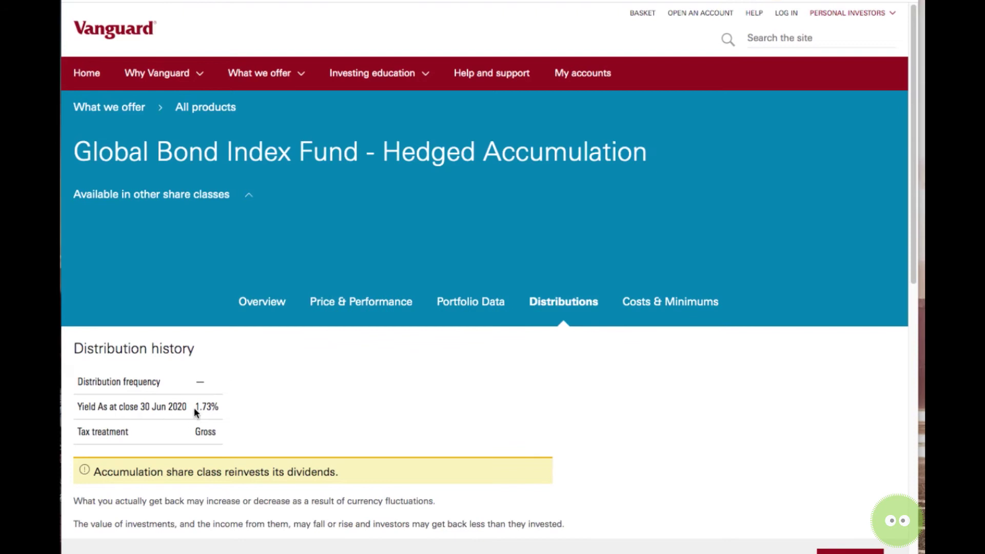
{"action": "left_click_drag", "start_coordinate": [195, 407], "coordinate": [217, 406]}
{"action": "left_click", "coordinate": [287, 354]}
{"action": "left_click", "coordinate": [261, 308]}
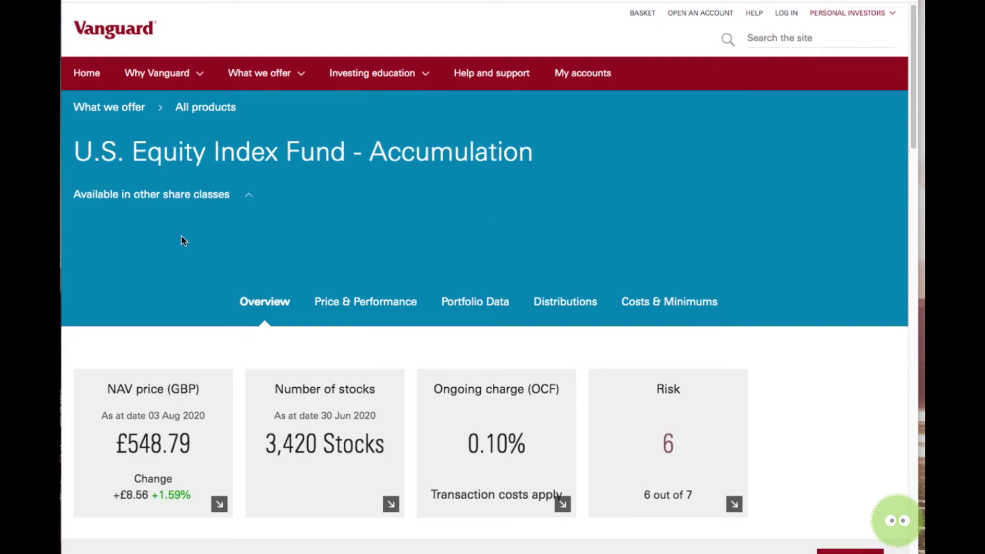
Switch the U.S. Equity Index Fund from the Accumulation to the Income share class
{"action": "left_click_drag", "start_coordinate": [74, 141], "coordinate": [552, 163]}
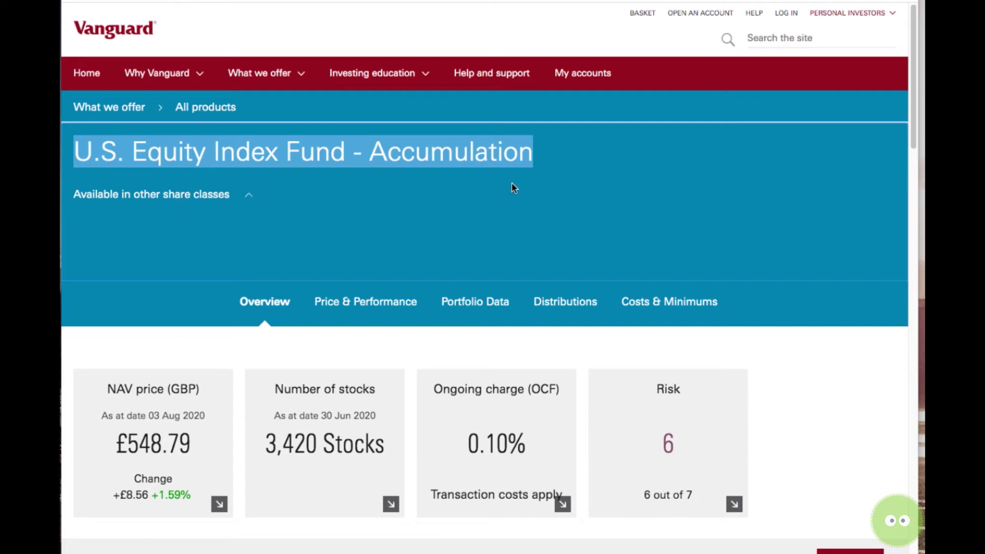
{"action": "left_click", "coordinate": [498, 198]}
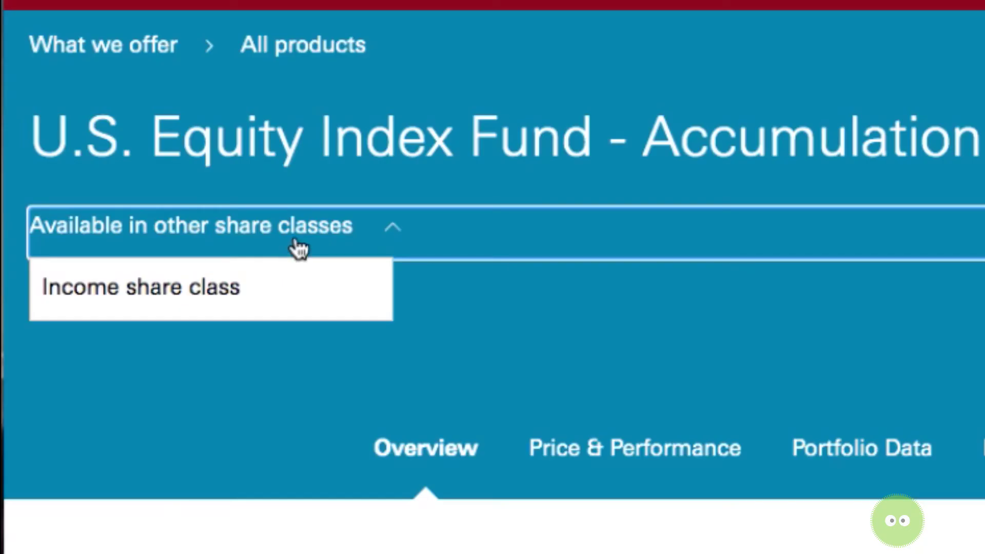
{"action": "left_click", "coordinate": [203, 194]}
{"action": "left_click", "coordinate": [298, 224]}
{"action": "left_click", "coordinate": [202, 282]}
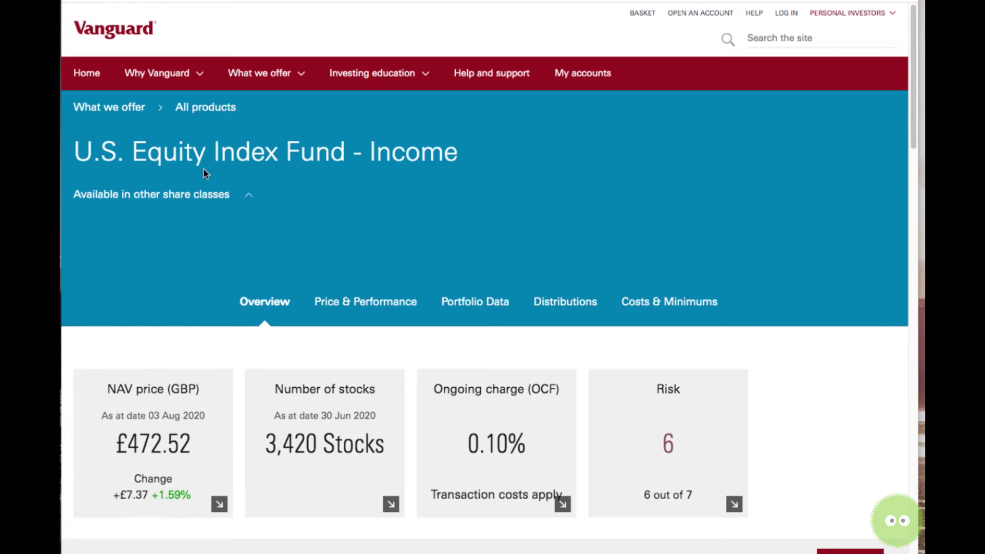
Switch the U.S. Equity Index Fund from the Income back to the Accumulation share class
{"action": "left_click", "coordinate": [198, 195]}
{"action": "left_click", "coordinate": [203, 225]}
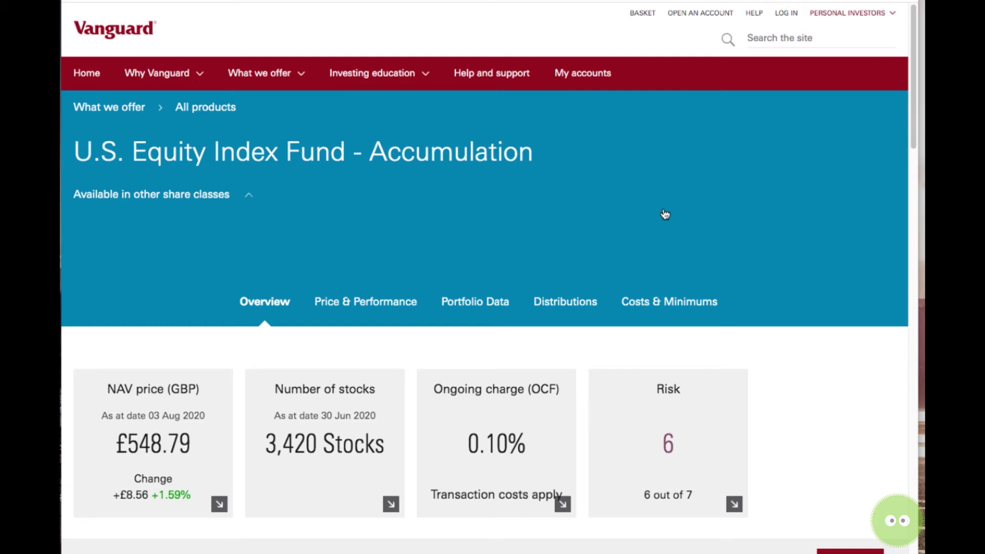
{"action": "left_click_drag", "start_coordinate": [371, 152], "coordinate": [566, 167]}
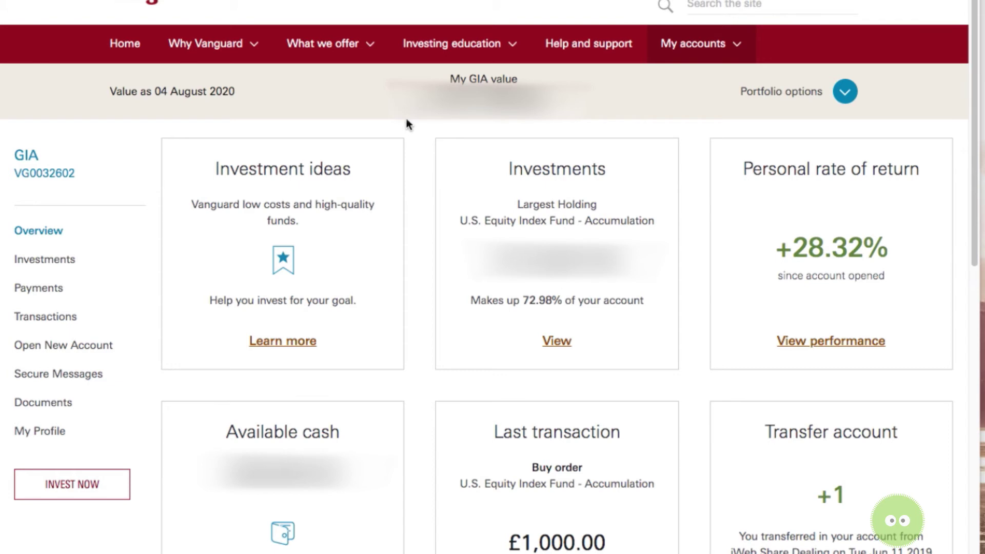
Open a new regular monthly payment from the GIA's payments and look through its start date fields and fund categories
{"action": "left_click", "coordinate": [52, 291]}
{"action": "left_click", "coordinate": [871, 360]}
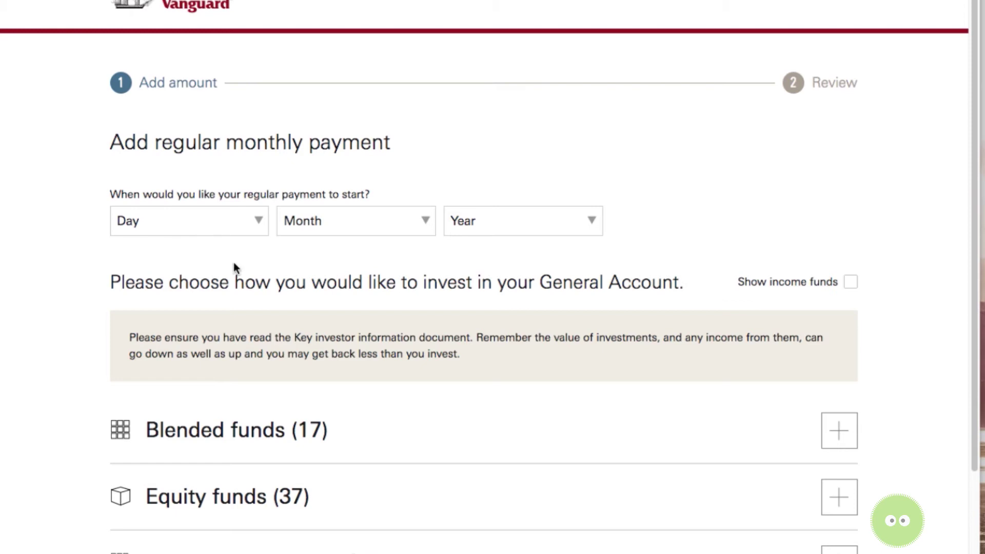
{"action": "scroll", "coordinate": [362, 361], "scroll_direction": "down", "scroll_amount": 2}
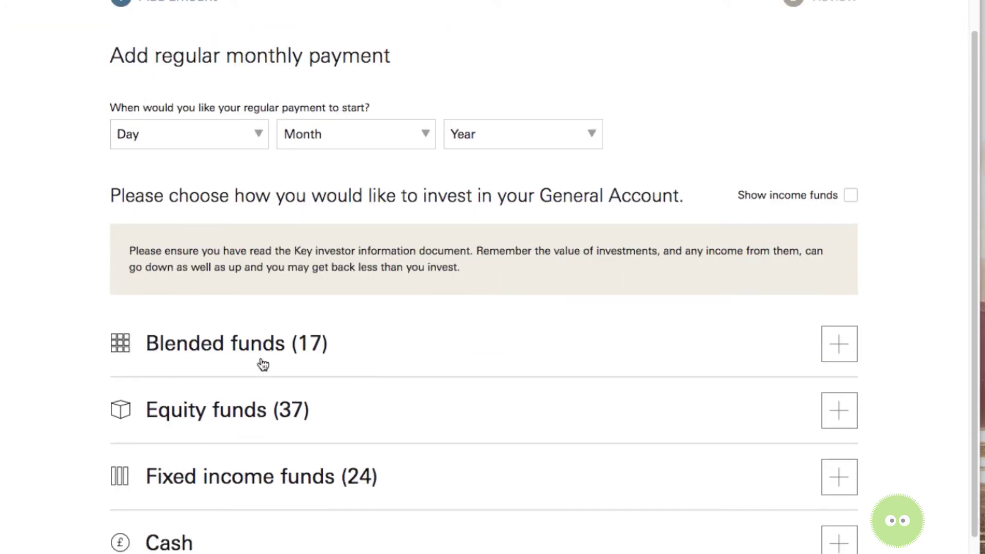
{"action": "scroll", "coordinate": [413, 474], "scroll_direction": "down", "scroll_amount": 2}
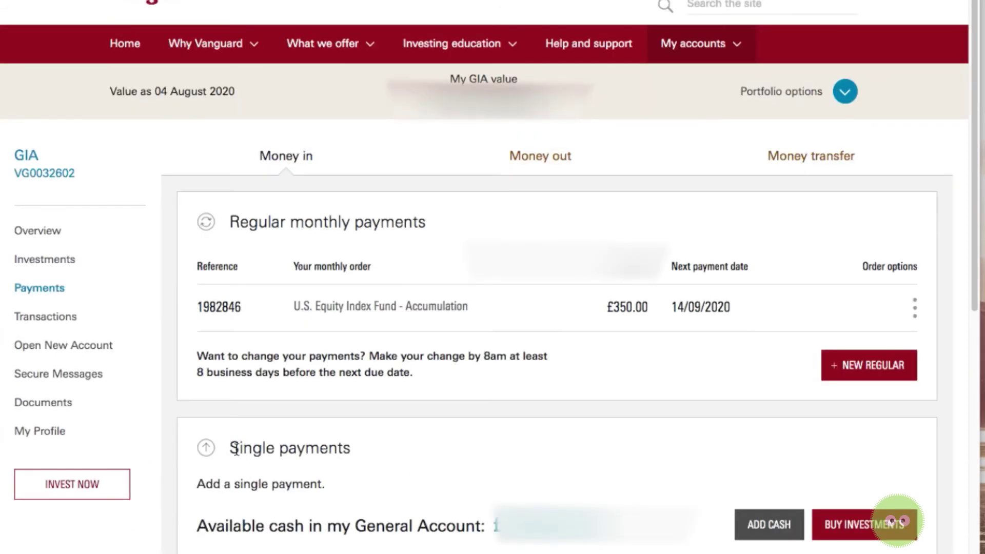
Try adding £1,000 cash to the General Account as a single debit card payment, then close the card details form
{"action": "left_click_drag", "start_coordinate": [231, 448], "coordinate": [352, 448]}
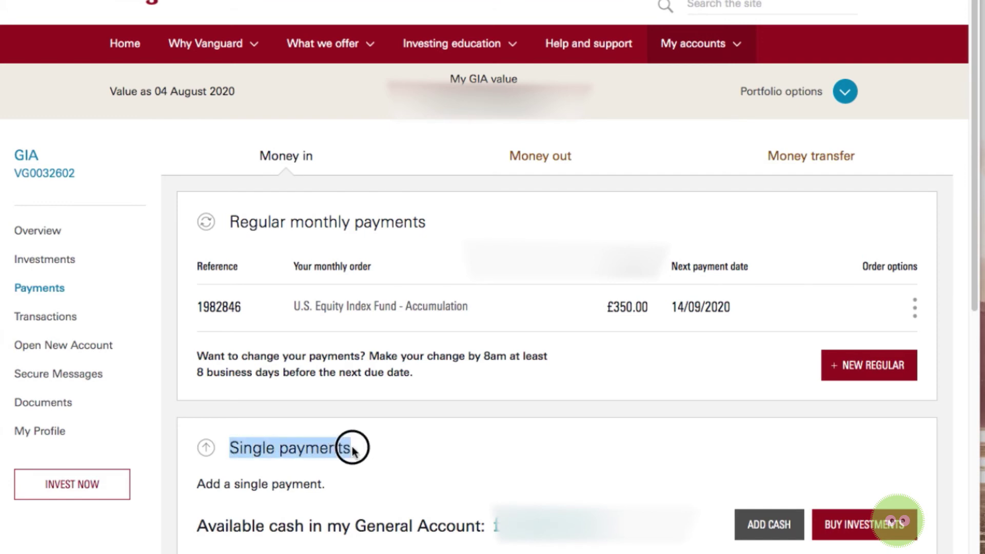
{"action": "left_click", "coordinate": [767, 534]}
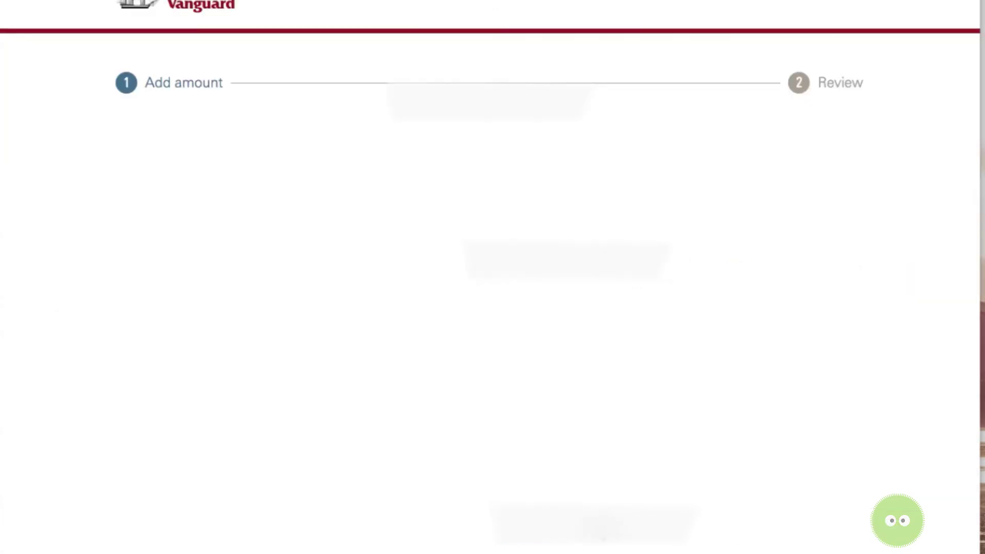
{"action": "left_click", "coordinate": [821, 229]}
{"action": "type", "text": "1000"}
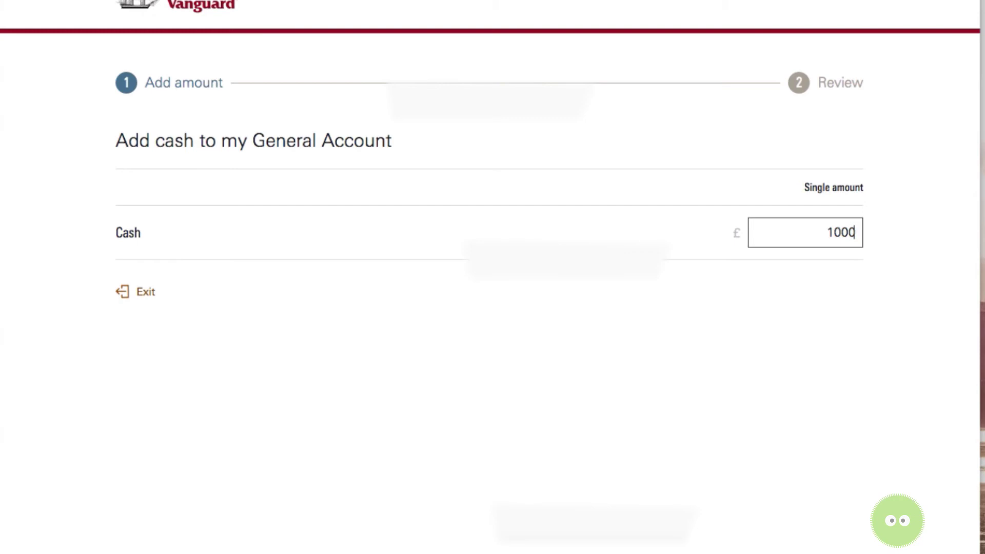
{"action": "key", "text": "Return"}
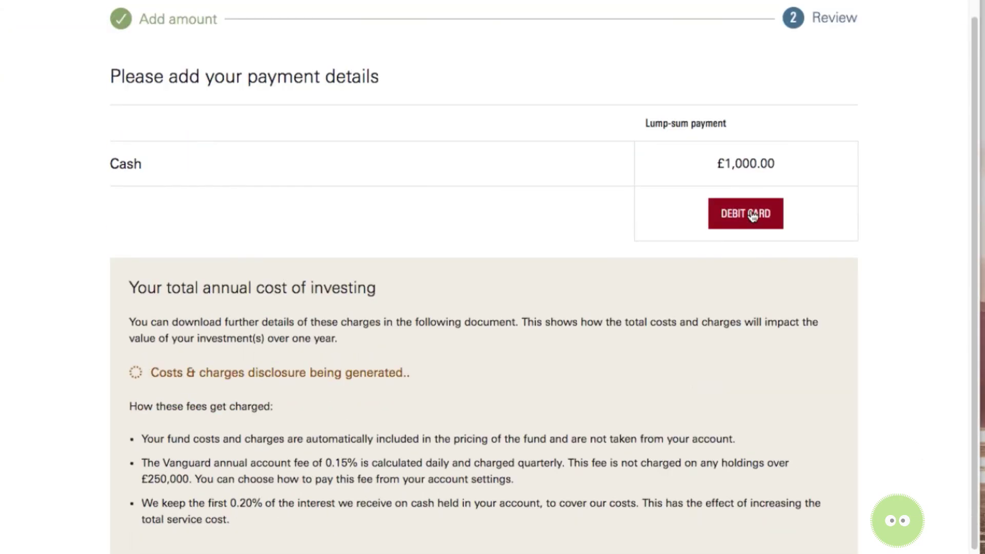
{"action": "left_click", "coordinate": [752, 214]}
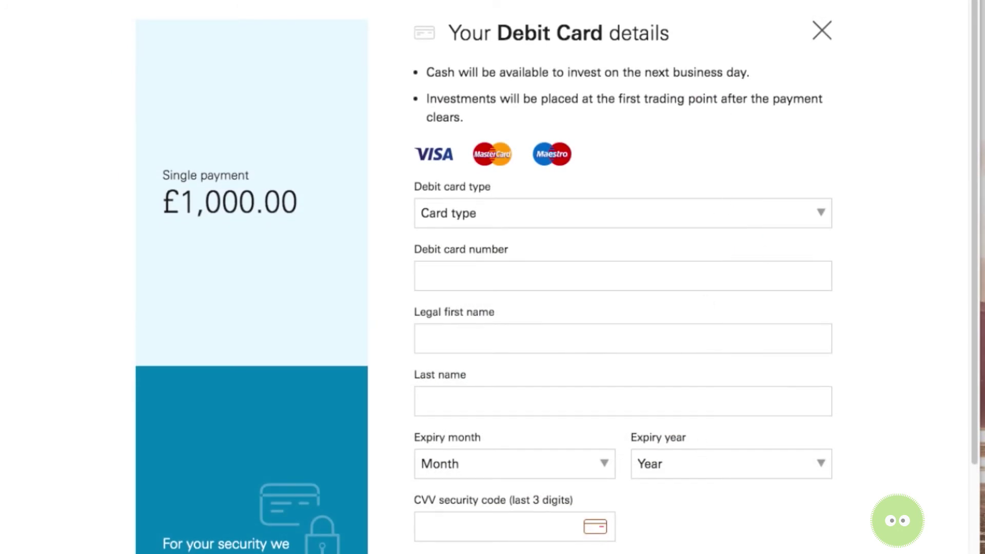
{"action": "left_click", "coordinate": [822, 32]}
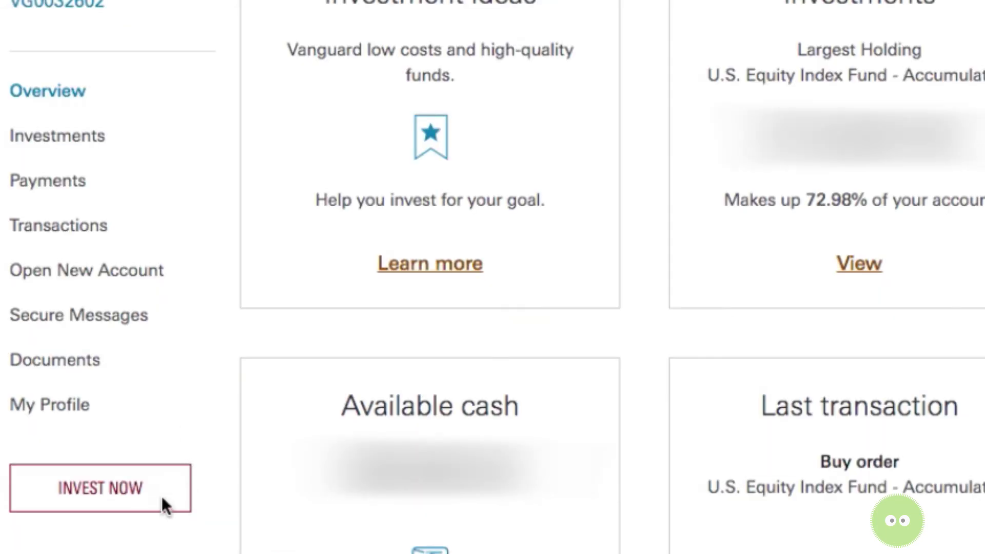
Start an investment purchase, review the buying options, and choose to buy at the next trading point
{"action": "left_click", "coordinate": [129, 498]}
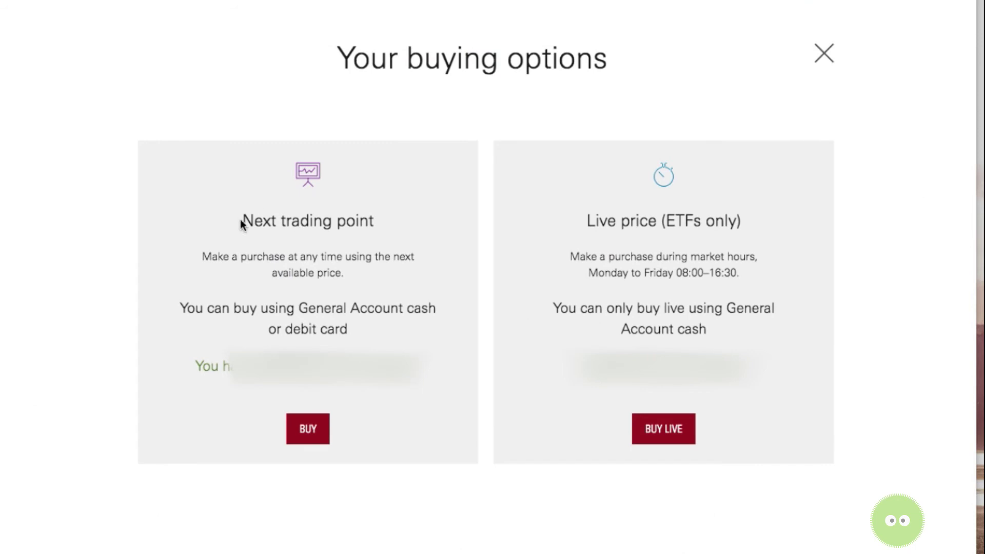
{"action": "left_click_drag", "start_coordinate": [241, 221], "coordinate": [380, 222]}
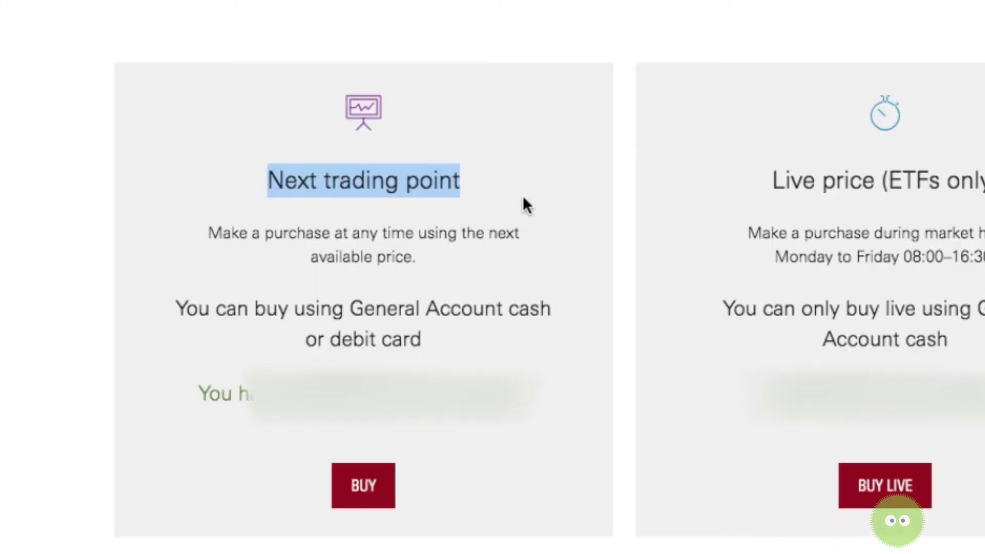
{"action": "left_click", "coordinate": [524, 199]}
{"action": "left_click_drag", "start_coordinate": [254, 192], "coordinate": [488, 190]}
{"action": "left_click", "coordinate": [180, 308]}
{"action": "left_click_drag", "start_coordinate": [180, 307], "coordinate": [552, 310]}
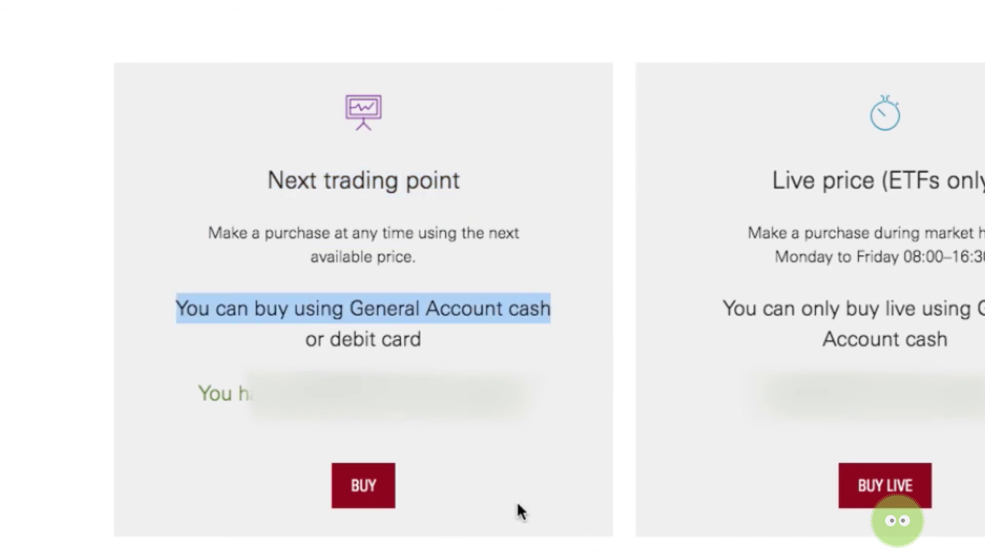
{"action": "left_click", "coordinate": [519, 520]}
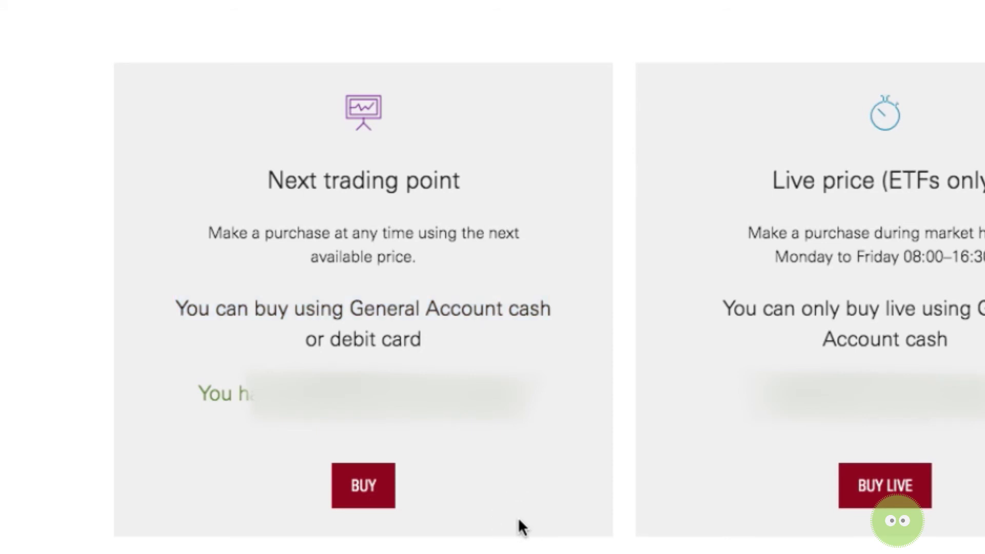
{"action": "left_click", "coordinate": [370, 487]}
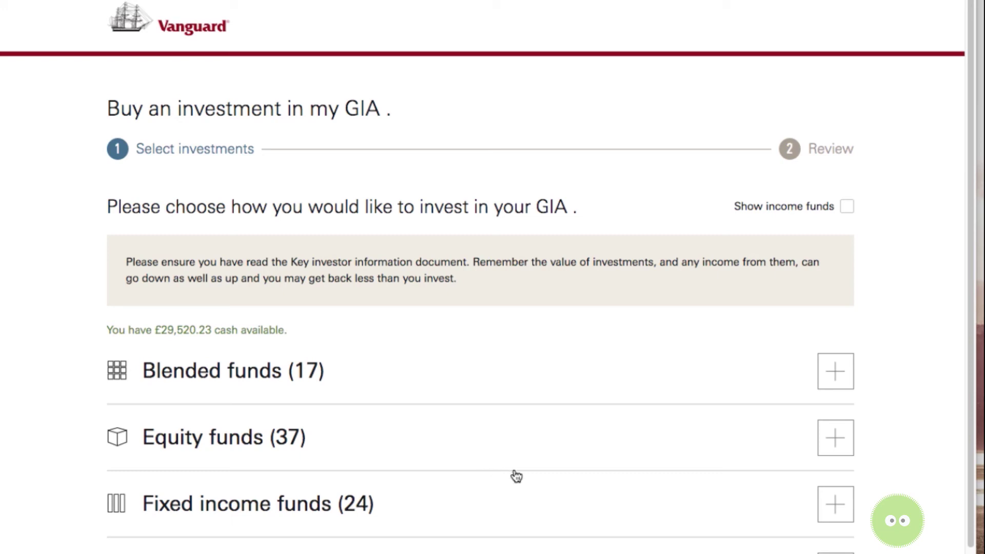
Expand the equity funds and locate U.S. Equity Index Fund - Accumulation in the USA group
{"action": "left_click", "coordinate": [835, 441]}
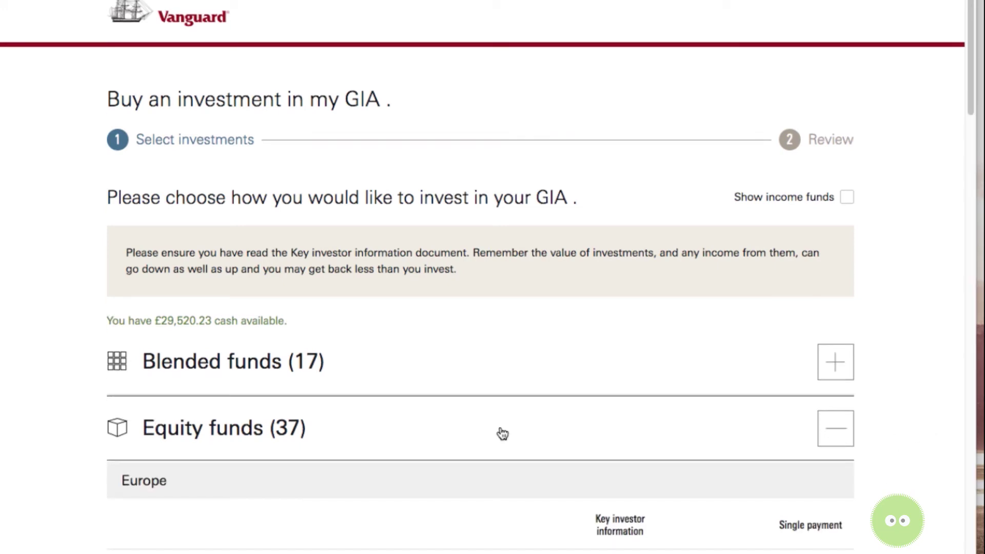
{"action": "scroll", "coordinate": [502, 429], "scroll_direction": "down", "scroll_amount": 10}
{"action": "scroll", "coordinate": [505, 432], "scroll_direction": "down", "scroll_amount": 17}
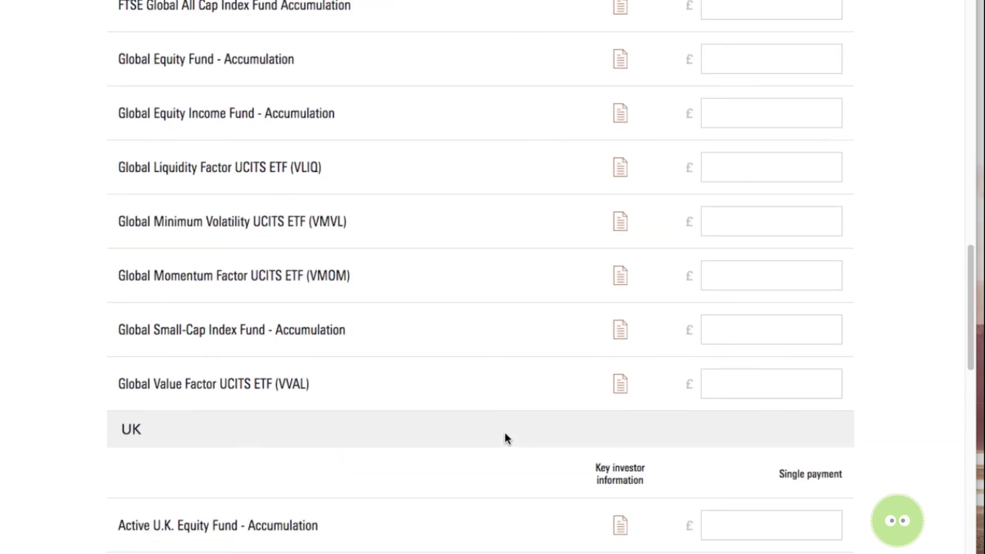
{"action": "scroll", "coordinate": [509, 439], "scroll_direction": "down", "scroll_amount": 15}
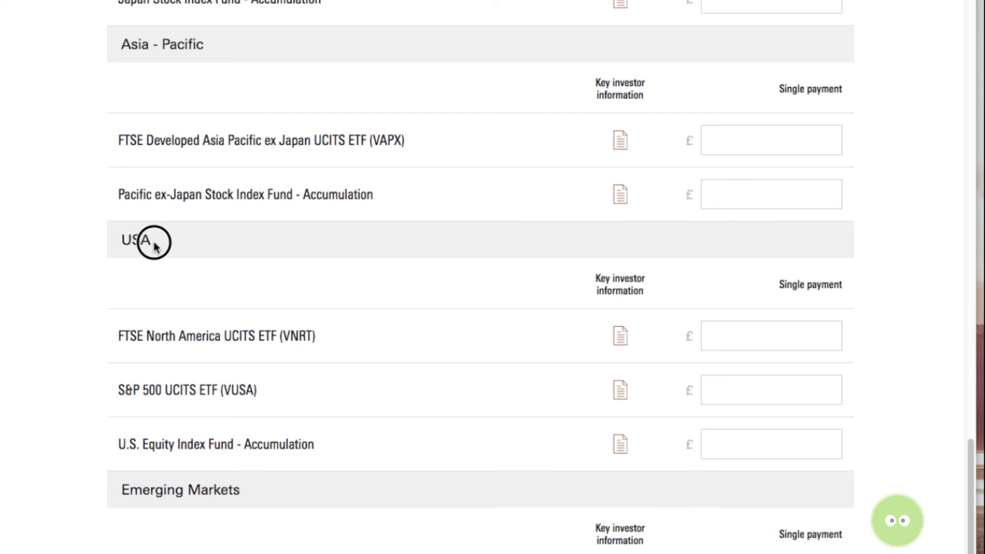
{"action": "left_click_drag", "start_coordinate": [154, 246], "coordinate": [117, 240]}
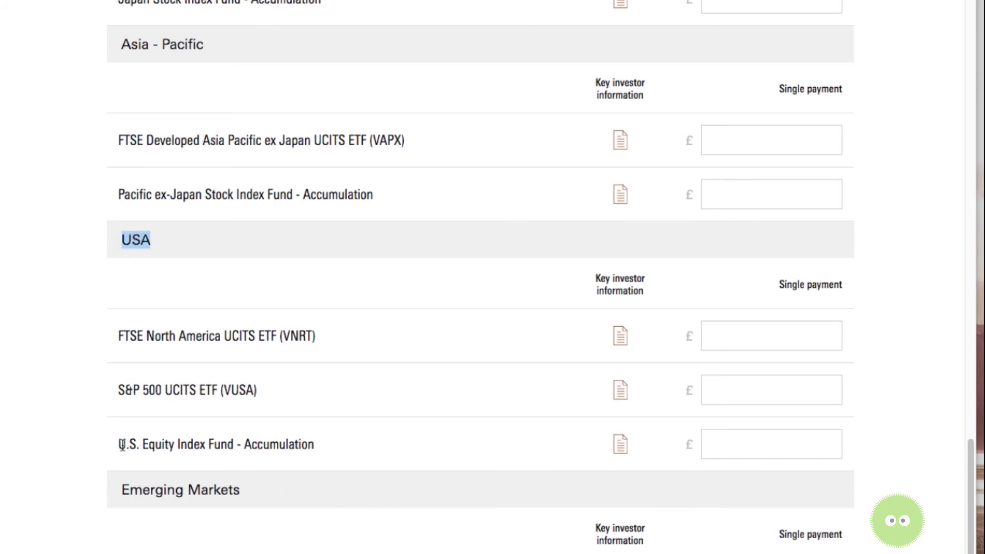
{"action": "left_click_drag", "start_coordinate": [119, 445], "coordinate": [346, 458]}
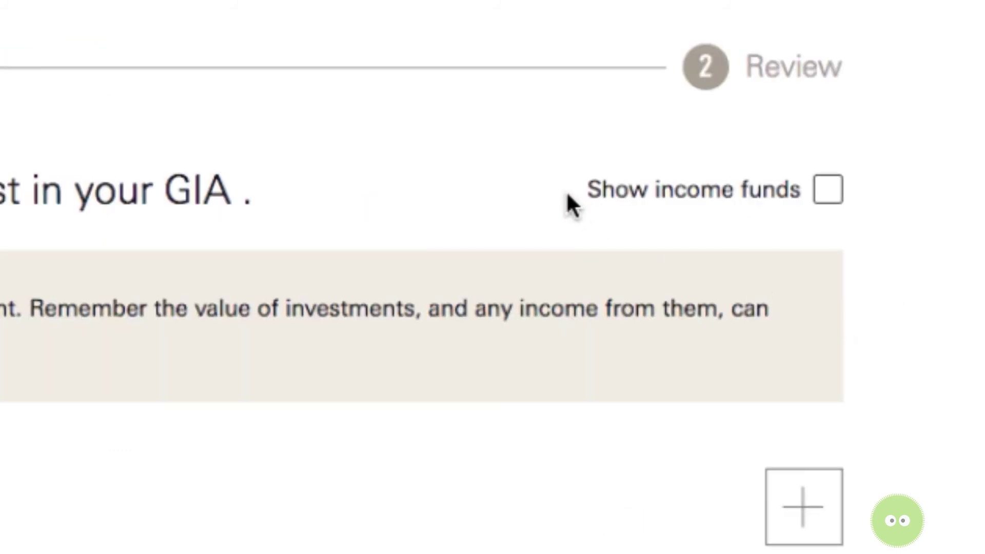
Include income funds in the list of investments available for the GIA
{"action": "left_click_drag", "start_coordinate": [568, 195], "coordinate": [763, 216]}
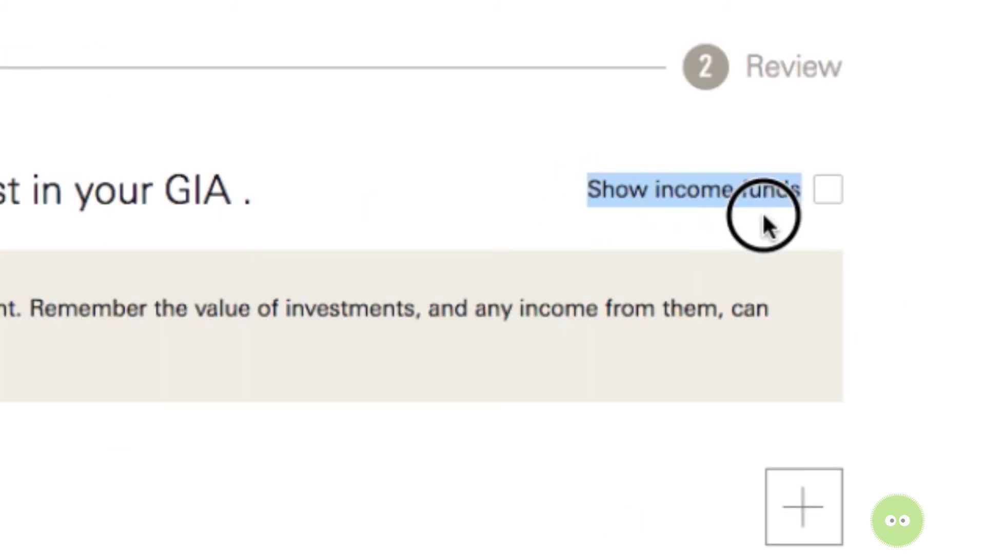
{"action": "left_click", "coordinate": [941, 228]}
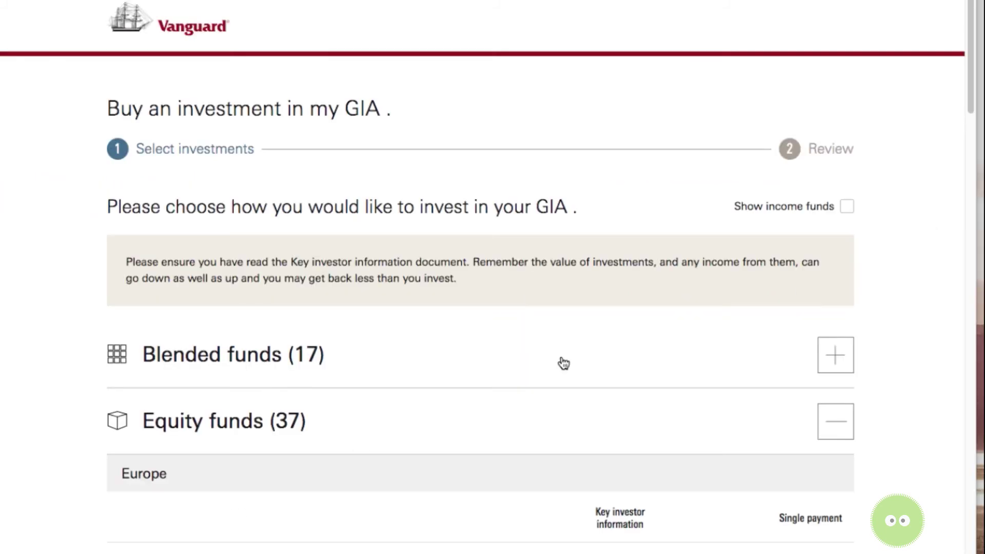
{"action": "scroll", "coordinate": [564, 363], "scroll_direction": "down", "scroll_amount": 5}
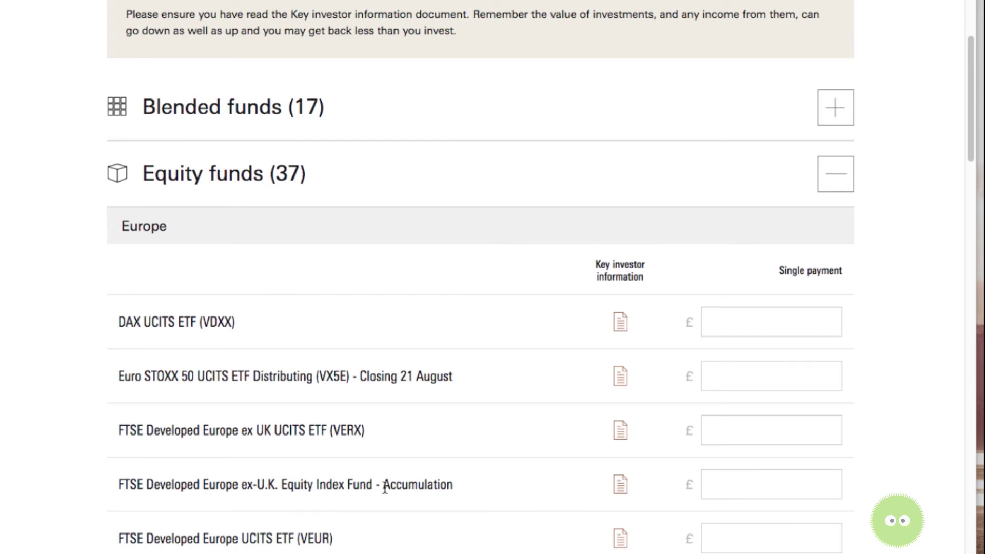
{"action": "left_click_drag", "start_coordinate": [385, 485], "coordinate": [470, 494]}
{"action": "scroll", "coordinate": [476, 495], "scroll_direction": "up", "scroll_amount": 5}
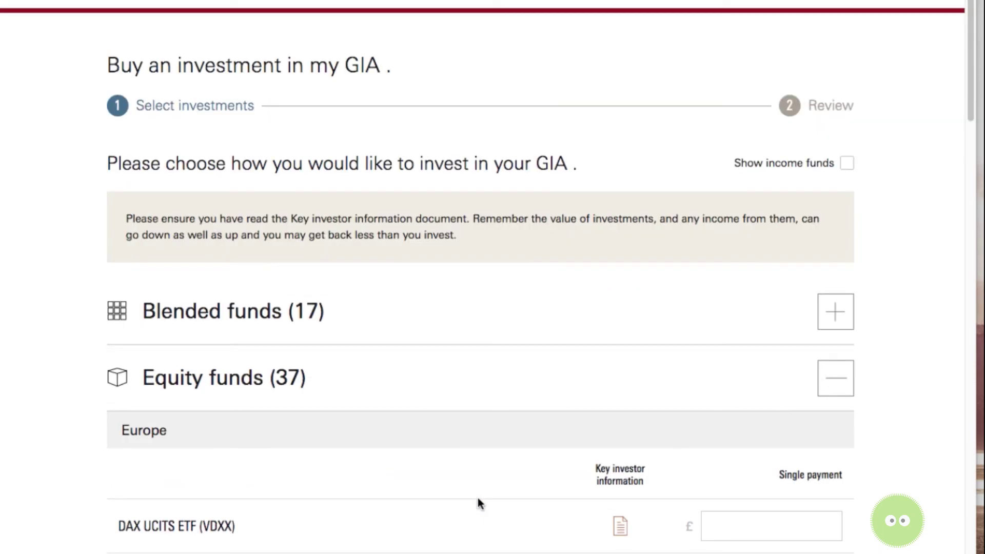
{"action": "left_click", "coordinate": [776, 183]}
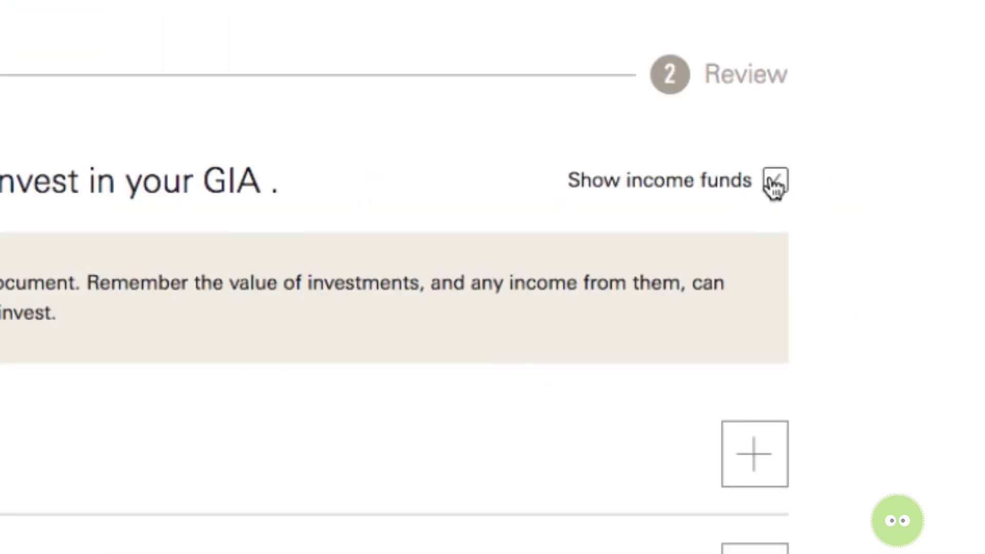
Look through the equity funds by region for their Income versions, down to U.S. Equity Index Fund - Income
{"action": "scroll", "coordinate": [635, 323], "scroll_direction": "down", "scroll_amount": 8}
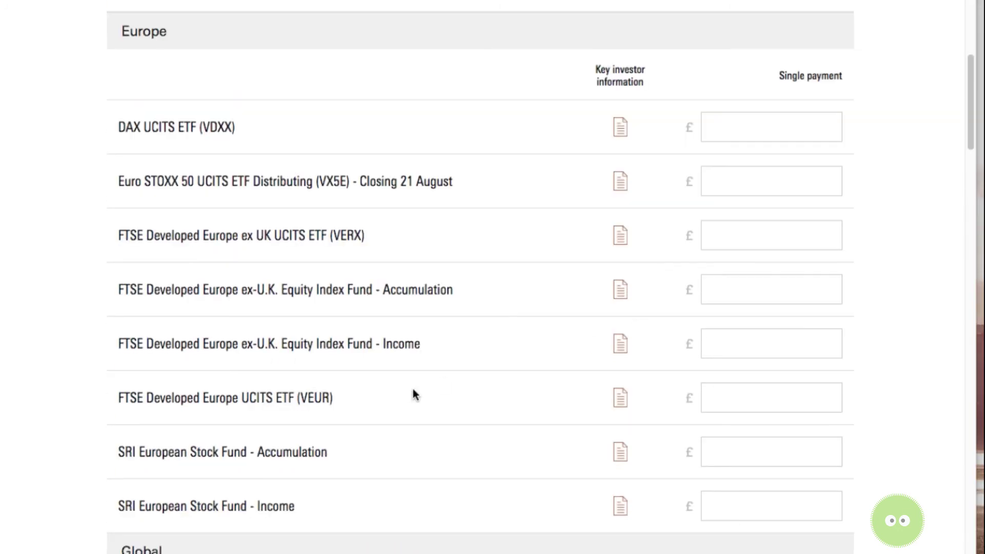
{"action": "scroll", "coordinate": [431, 388], "scroll_direction": "down", "scroll_amount": 1}
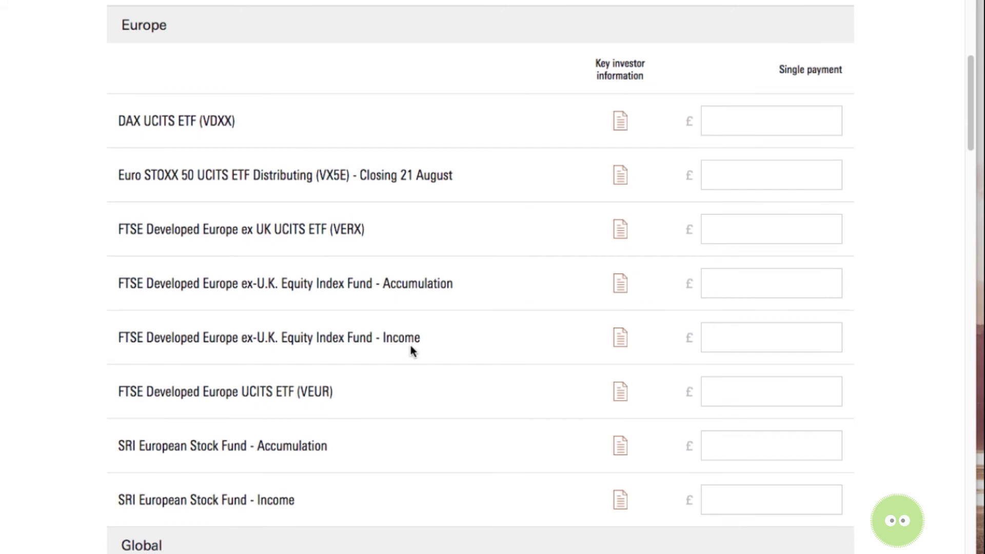
{"action": "left_click_drag", "start_coordinate": [421, 341], "coordinate": [137, 341]}
{"action": "scroll", "coordinate": [872, 285], "scroll_direction": "up", "scroll_amount": 4}
{"action": "scroll", "coordinate": [432, 414], "scroll_direction": "down", "scroll_amount": 7}
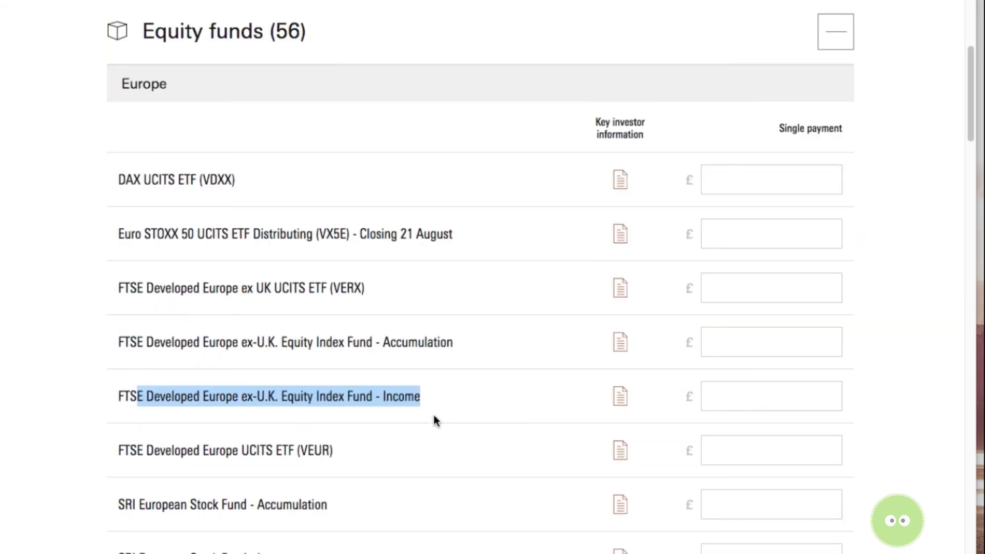
{"action": "scroll", "coordinate": [447, 416], "scroll_direction": "down", "scroll_amount": 20}
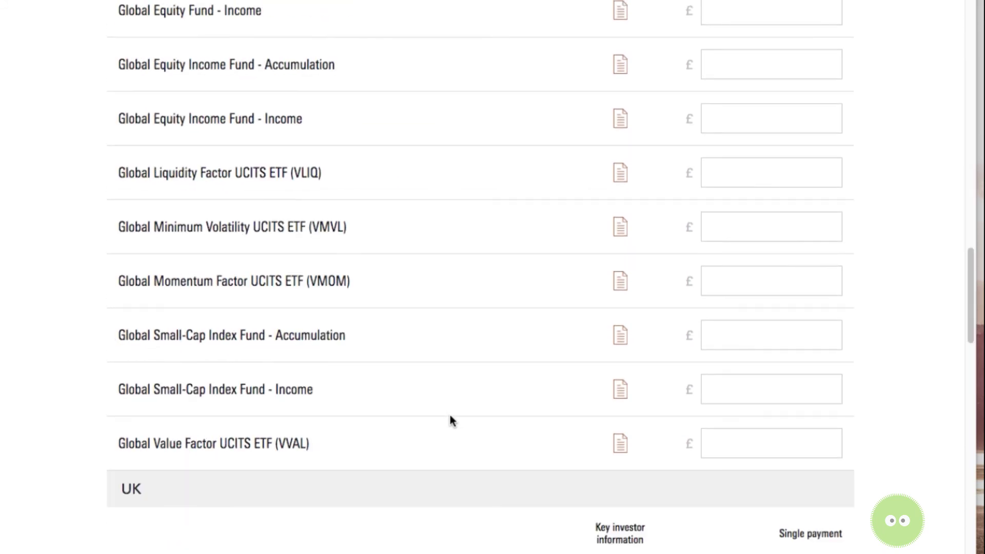
{"action": "scroll", "coordinate": [451, 420], "scroll_direction": "down", "scroll_amount": 18}
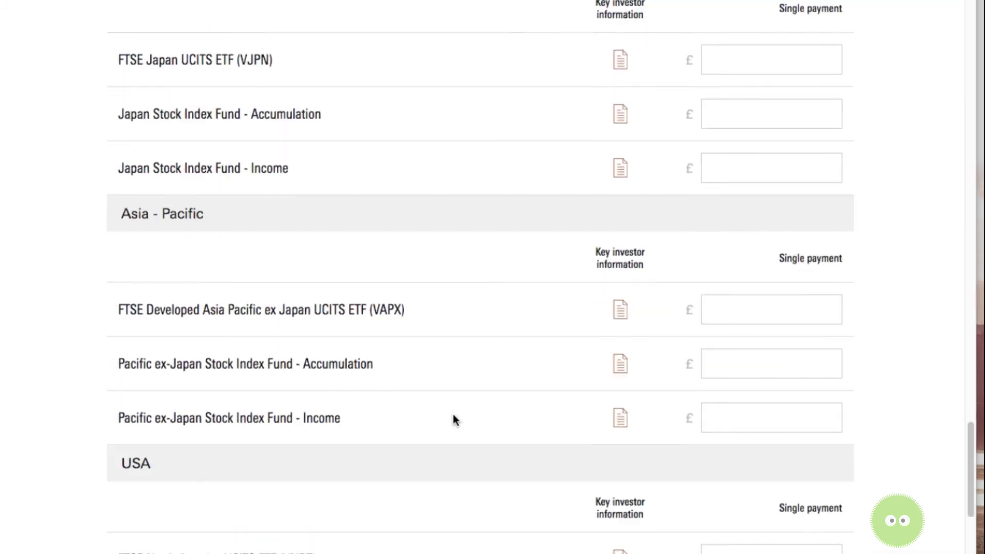
{"action": "scroll", "coordinate": [455, 418], "scroll_direction": "down", "scroll_amount": 5}
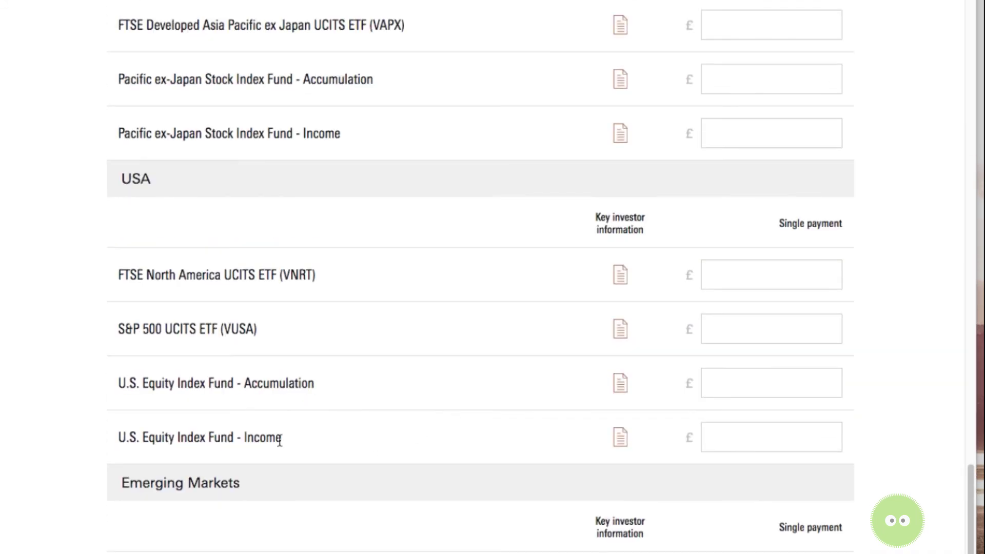
{"action": "left_click_drag", "start_coordinate": [308, 443], "coordinate": [114, 437]}
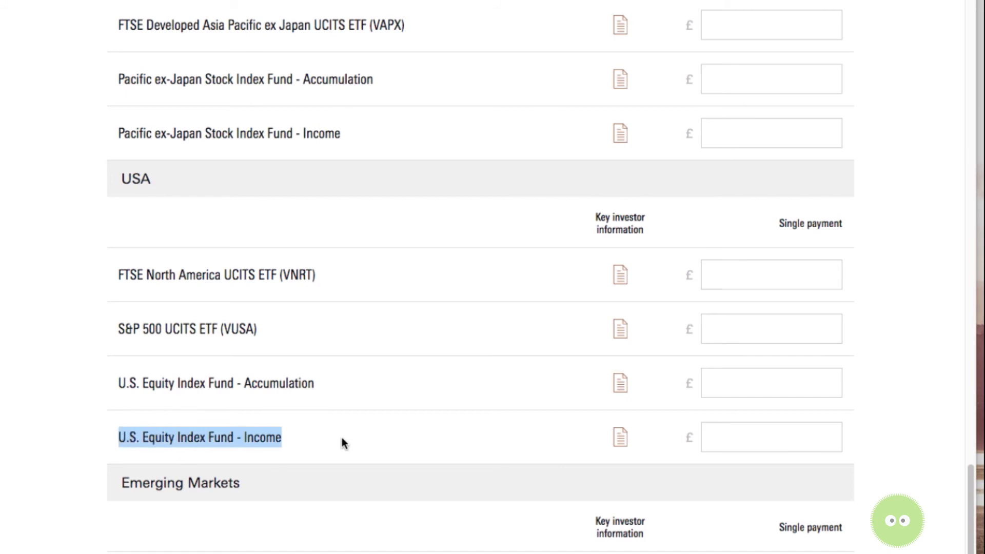
Enter a single payment of £250 for U.S. Equity Index Fund - Accumulation
{"action": "left_click_drag", "start_coordinate": [318, 389], "coordinate": [122, 395]}
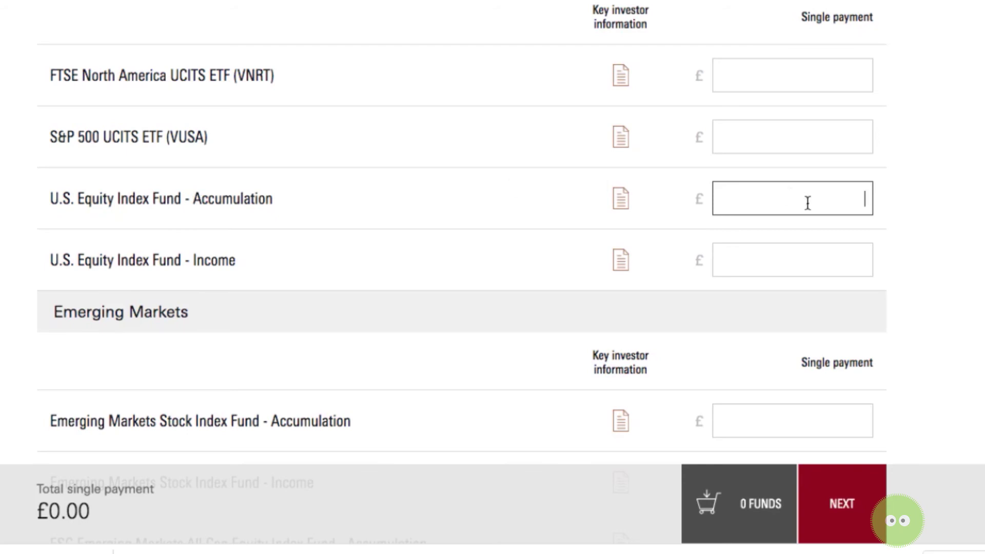
{"action": "type", "text": "250"}
{"action": "left_click", "coordinate": [960, 224]}
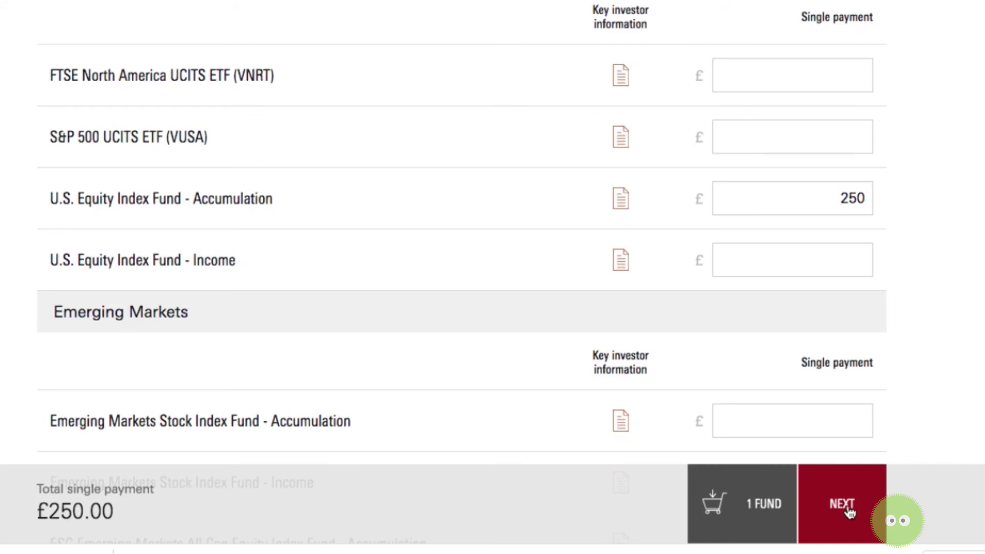
Proceed to the order review and check the ongoing charge and single payment for U.S. Equity Index Fund - Accumulation
{"action": "scroll", "coordinate": [689, 286], "scroll_direction": "down", "scroll_amount": 9}
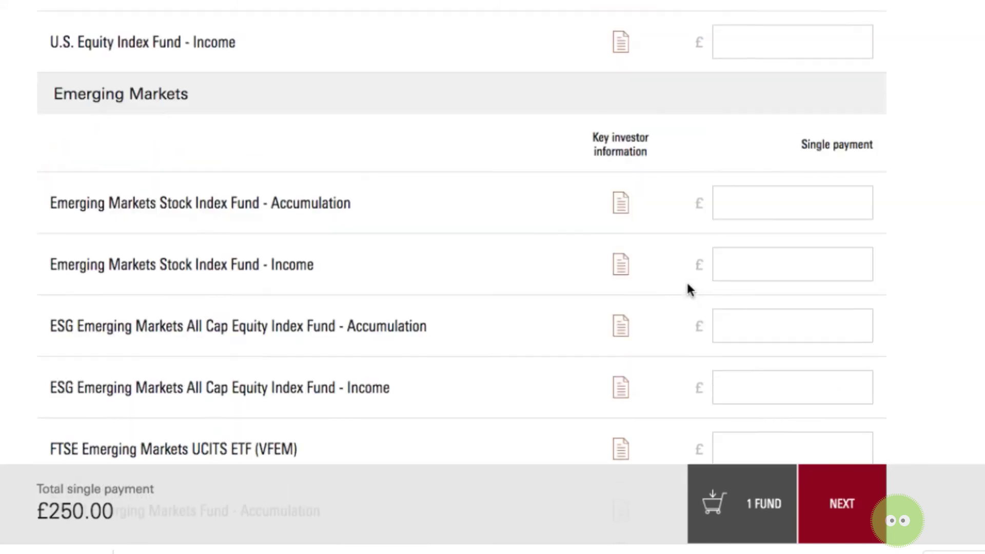
{"action": "scroll", "coordinate": [688, 295], "scroll_direction": "down", "scroll_amount": 2}
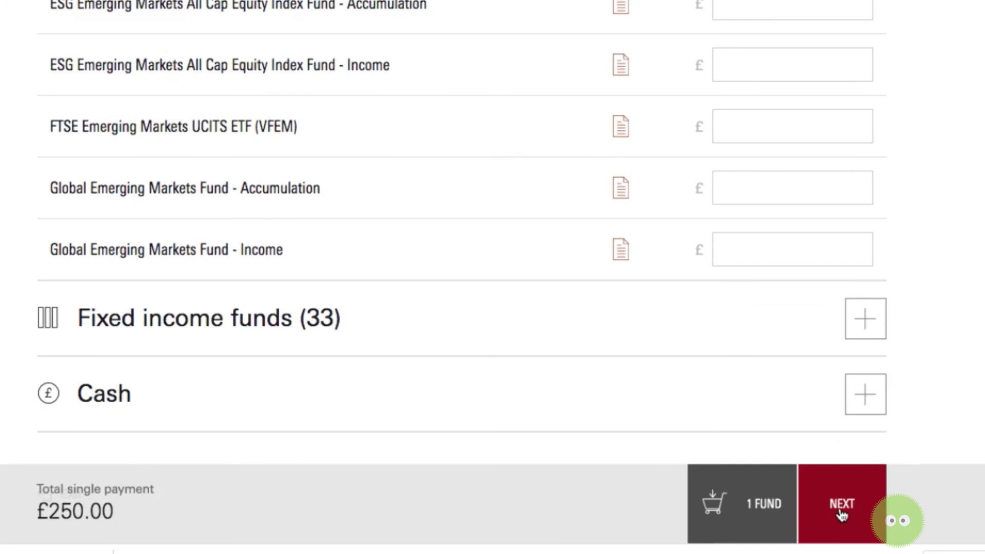
{"action": "left_click", "coordinate": [843, 505]}
{"action": "left_click_drag", "start_coordinate": [690, 394], "coordinate": [735, 398]}
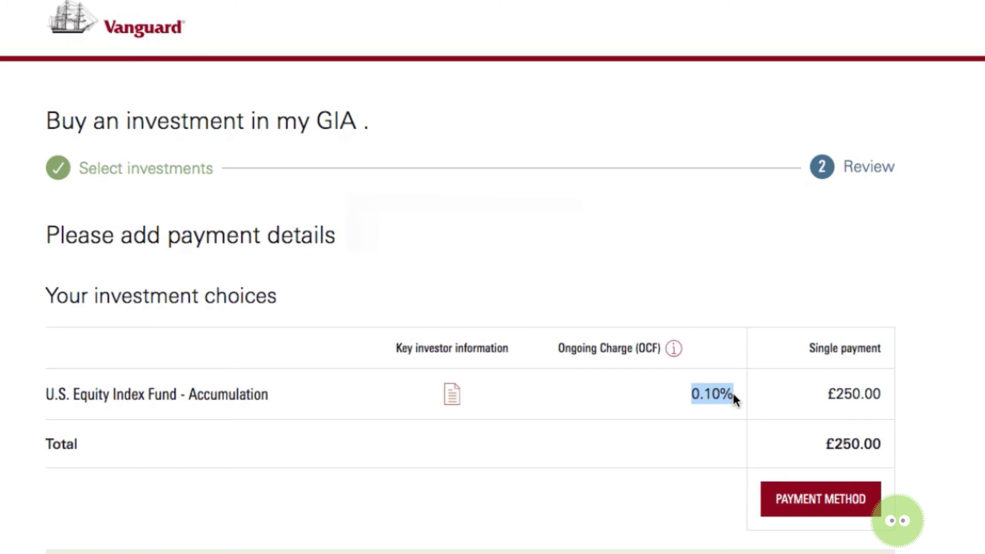
{"action": "left_click_drag", "start_coordinate": [824, 394], "coordinate": [882, 396]}
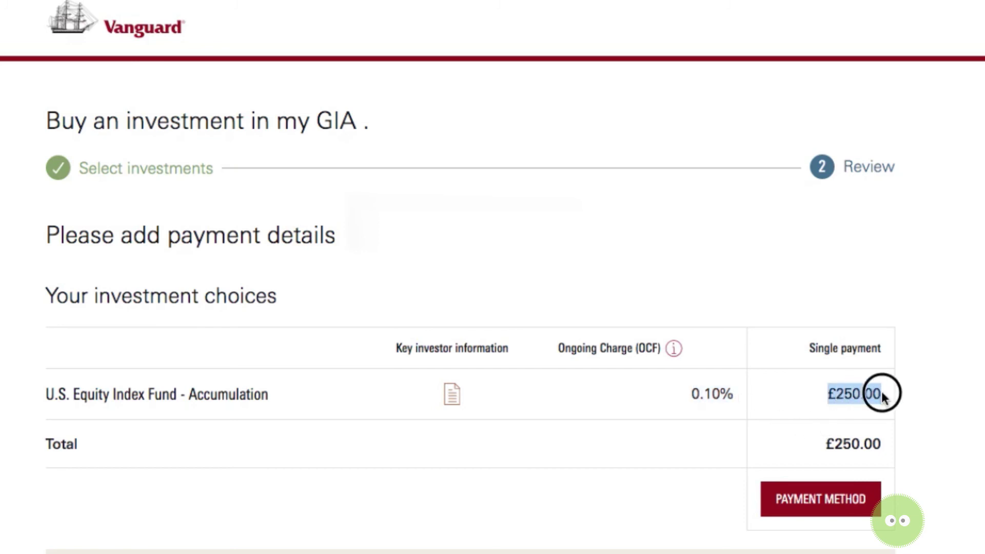
Fund the £250 single payment from the available cash balance and check the payment source in the order summary
{"action": "left_click", "coordinate": [842, 502]}
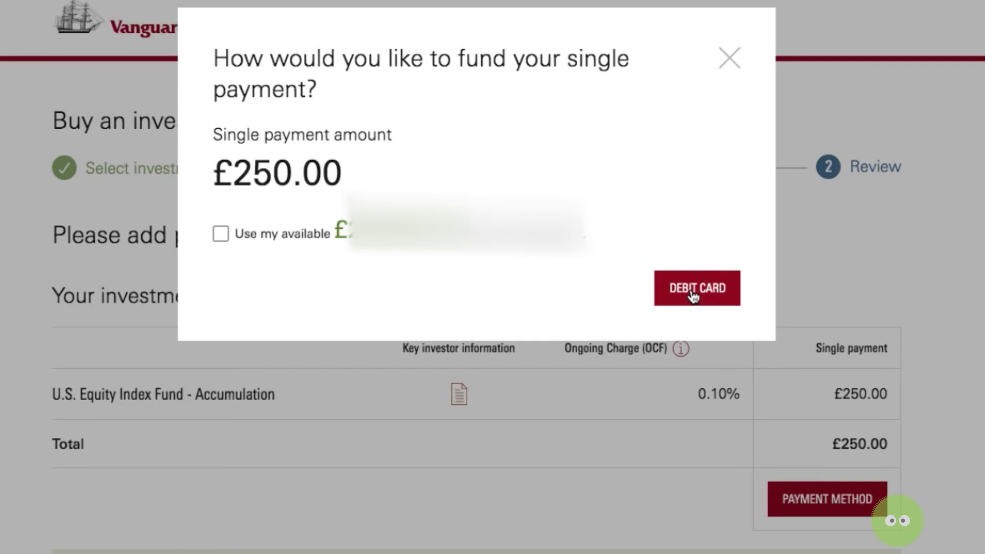
{"action": "left_click", "coordinate": [222, 234]}
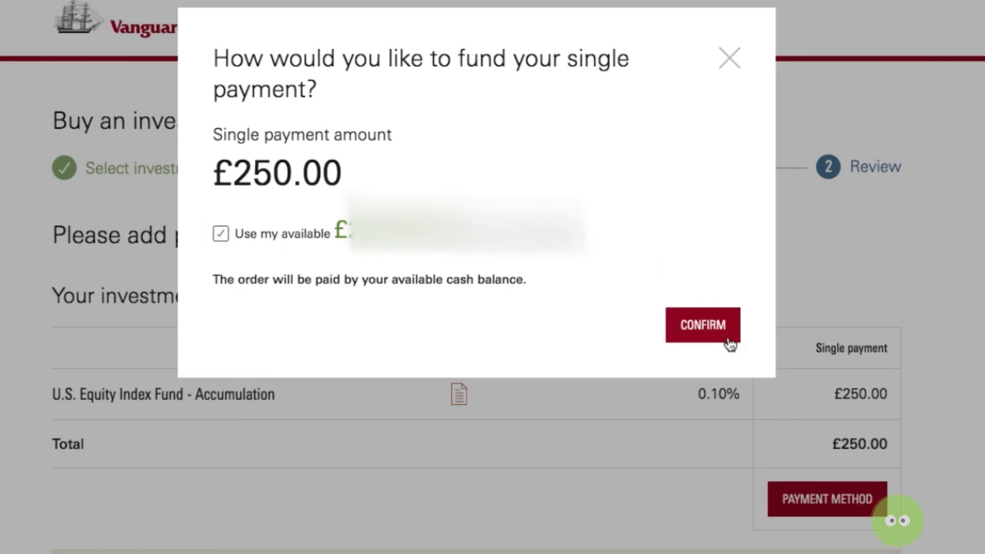
{"action": "left_click", "coordinate": [700, 323]}
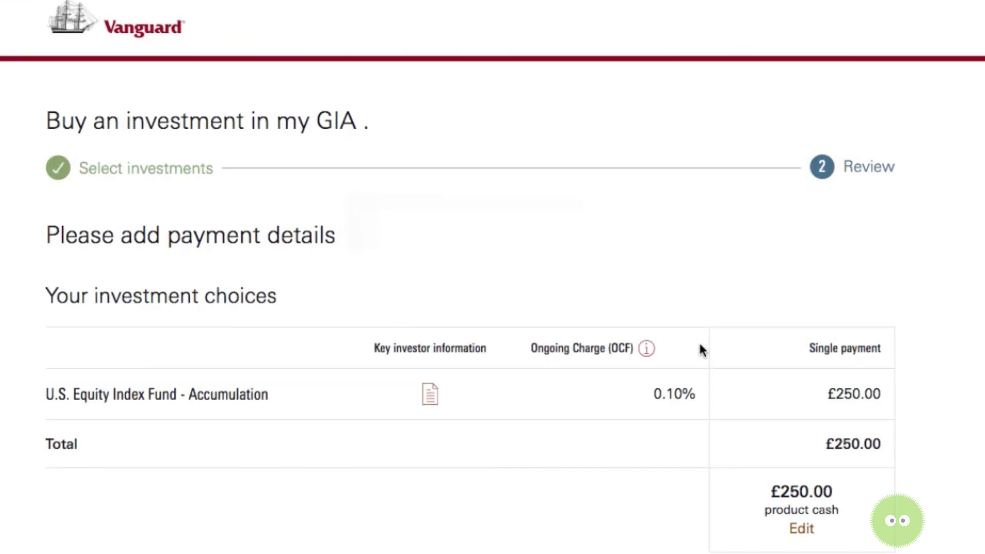
{"action": "scroll", "coordinate": [700, 349], "scroll_direction": "down", "scroll_amount": 1}
{"action": "left_click_drag", "start_coordinate": [855, 440], "coordinate": [737, 438]}
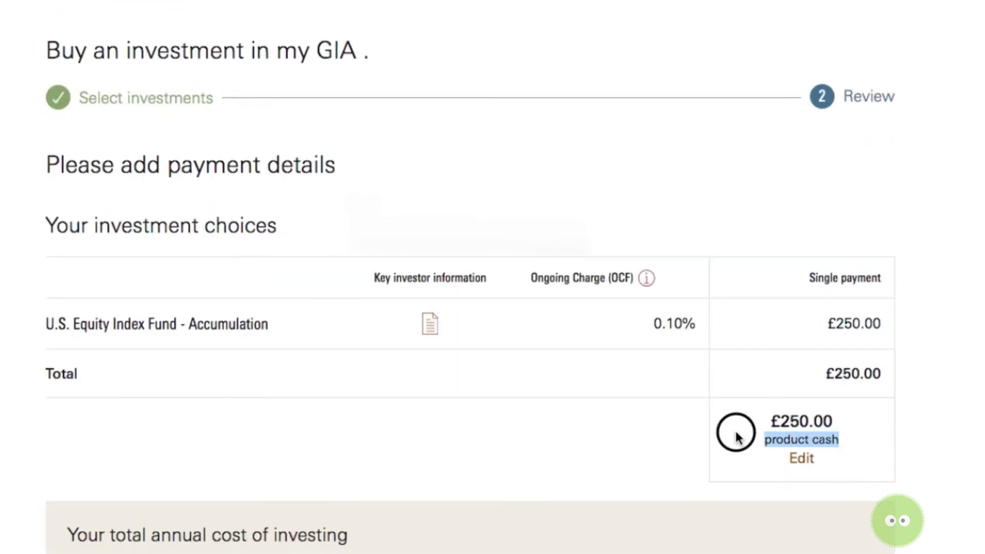
Accept the key investor information and costs declaration, and submit the £250 fund order after reviewing the fees
{"action": "scroll", "coordinate": [482, 386], "scroll_direction": "down", "scroll_amount": 5}
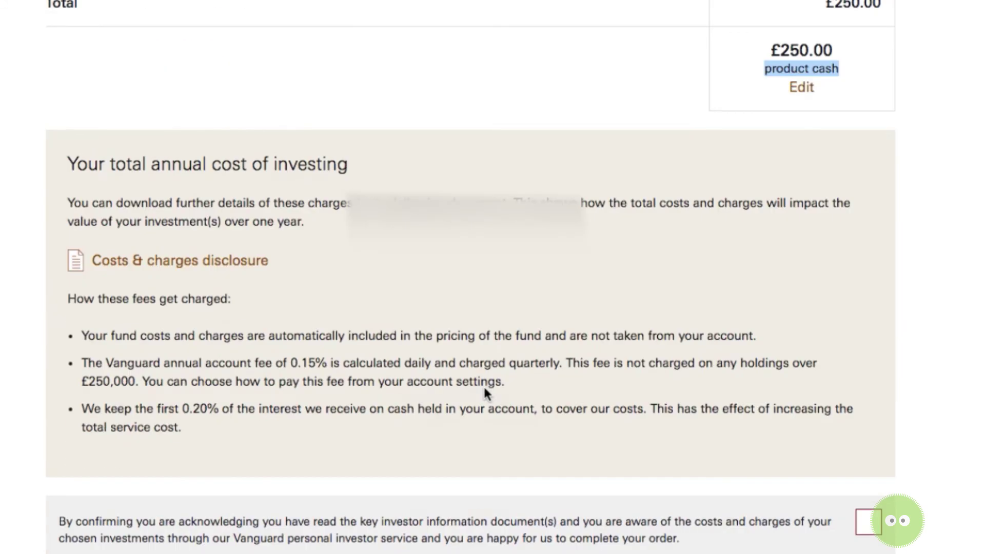
{"action": "left_click", "coordinate": [869, 522]}
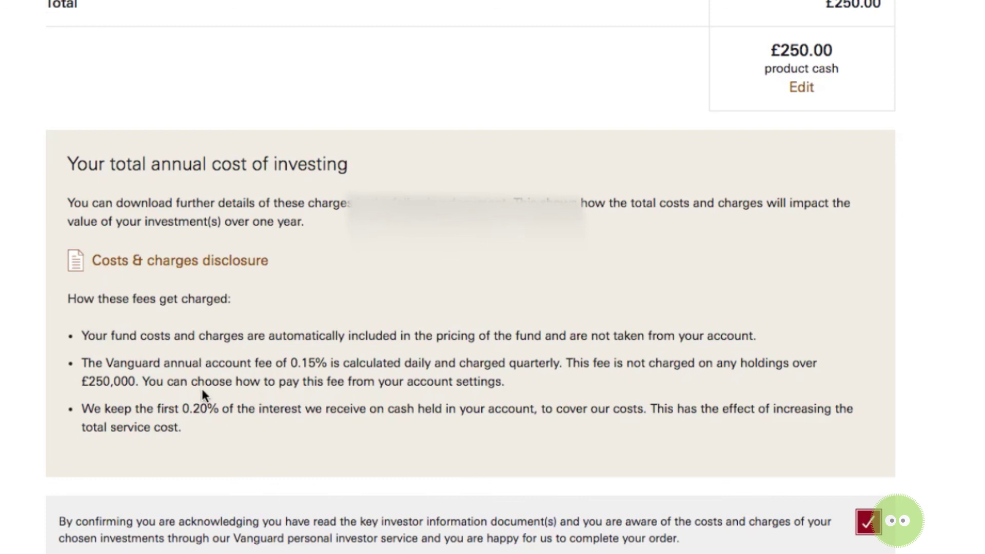
{"action": "scroll", "coordinate": [615, 341], "scroll_direction": "up", "scroll_amount": 5}
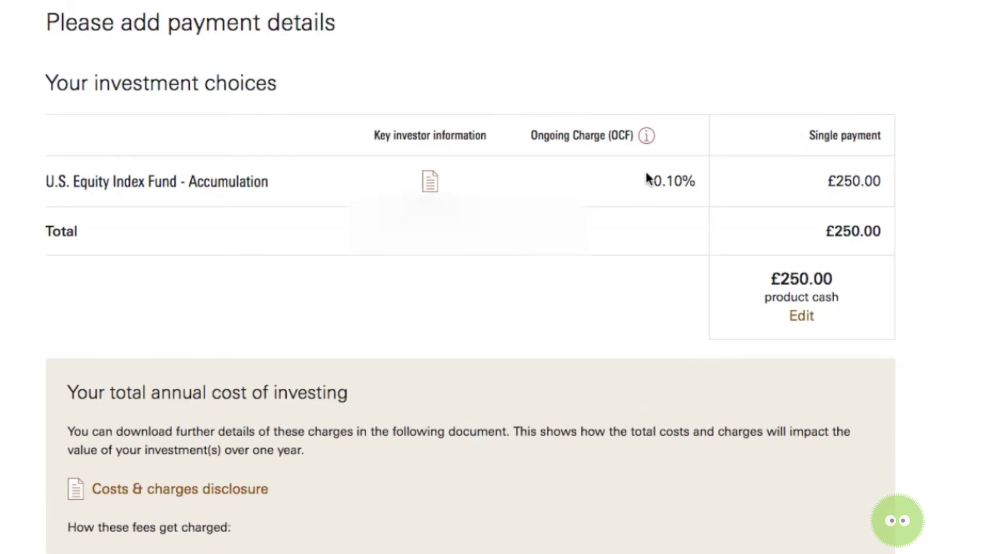
{"action": "scroll", "coordinate": [669, 334], "scroll_direction": "down", "scroll_amount": 3}
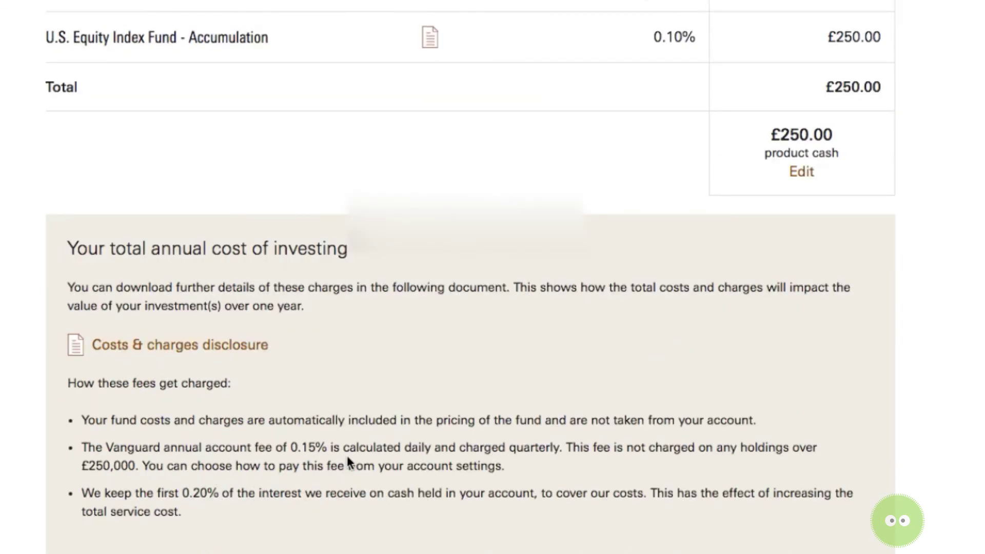
{"action": "left_click_drag", "start_coordinate": [326, 449], "coordinate": [287, 448]}
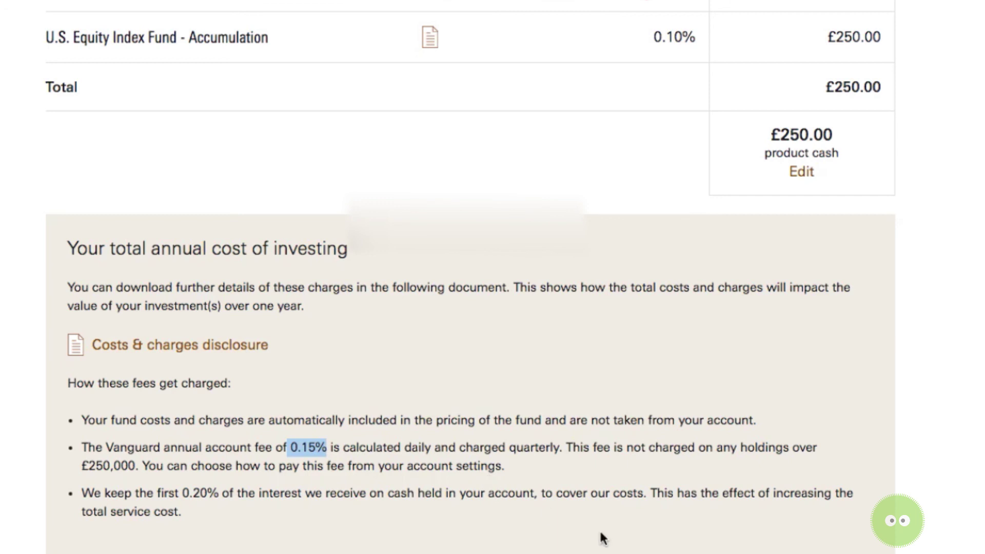
{"action": "scroll", "coordinate": [601, 523], "scroll_direction": "down", "scroll_amount": 6}
{"action": "left_click", "coordinate": [860, 470]}
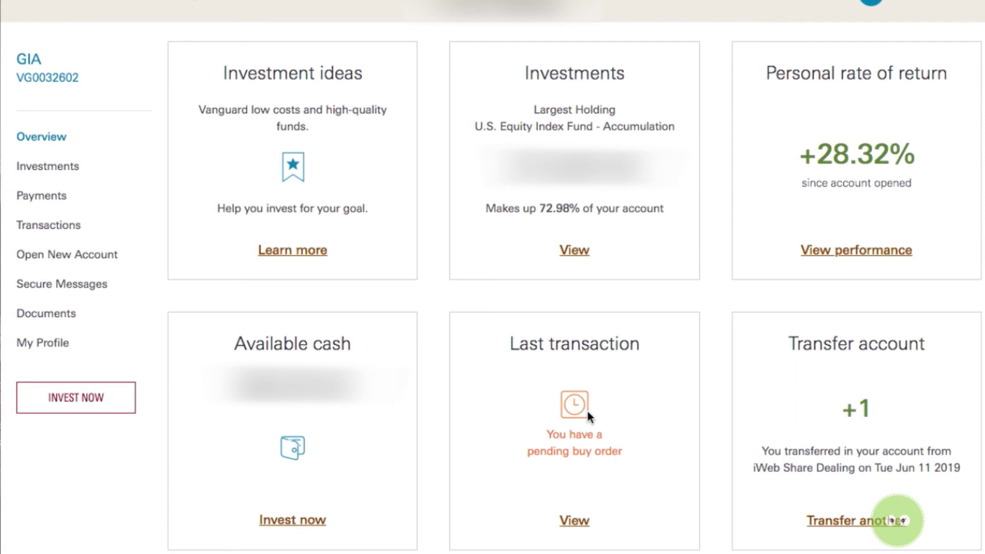
View the last transaction from the GIA overview and expand the details of the pending U.S. Equity Index Fund - Accumulation order
{"action": "left_click_drag", "start_coordinate": [506, 344], "coordinate": [653, 343]}
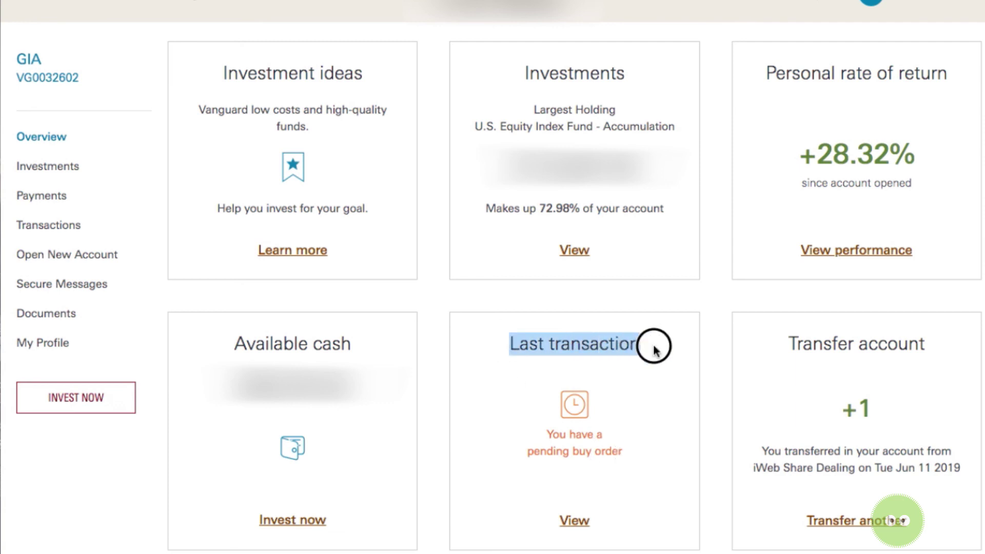
{"action": "left_click", "coordinate": [575, 522]}
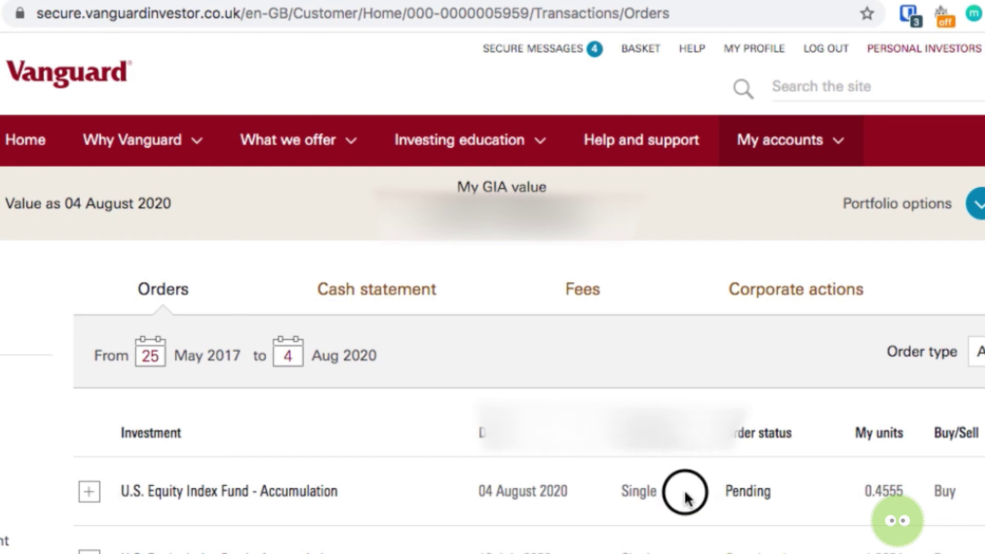
{"action": "left_click_drag", "start_coordinate": [119, 491], "coordinate": [958, 492]}
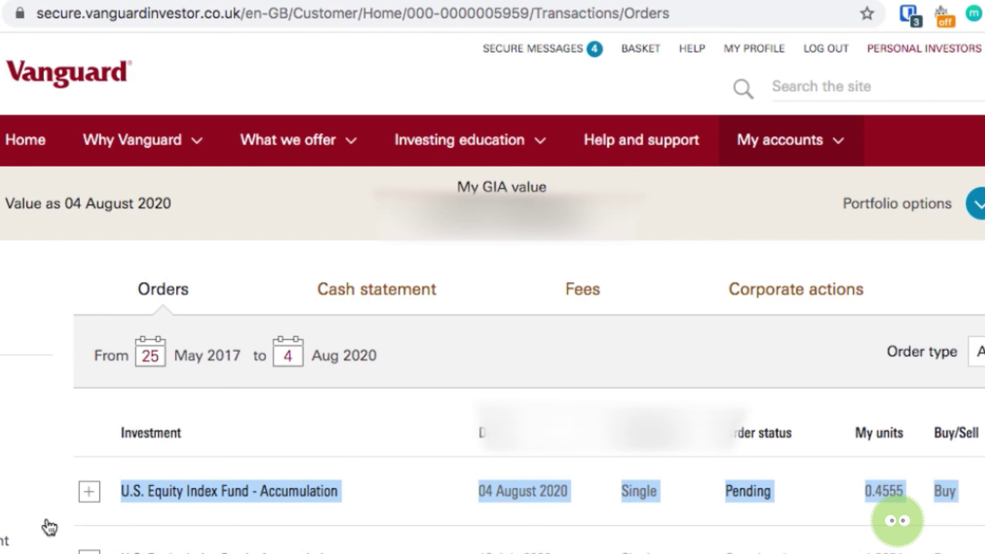
{"action": "left_click", "coordinate": [89, 492]}
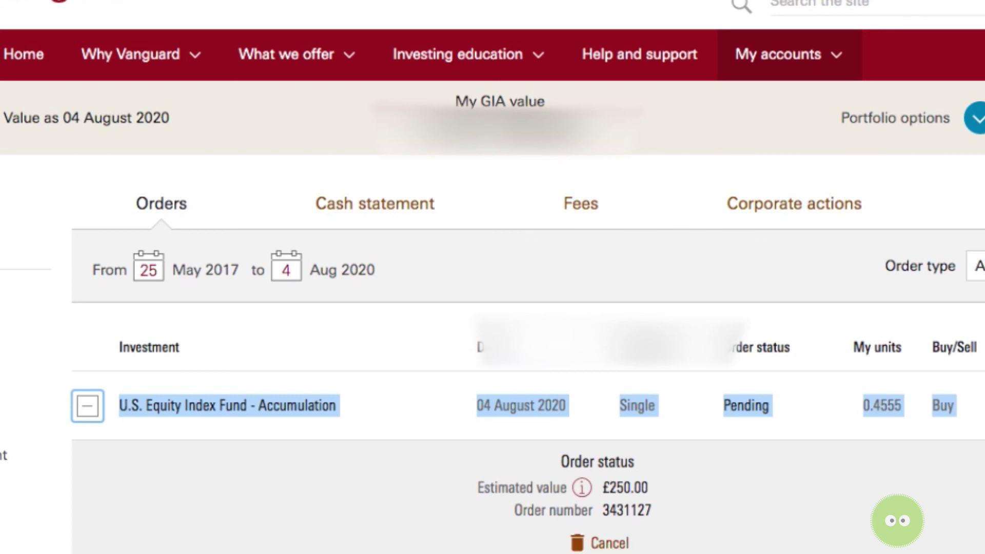
{"action": "left_click", "coordinate": [793, 504]}
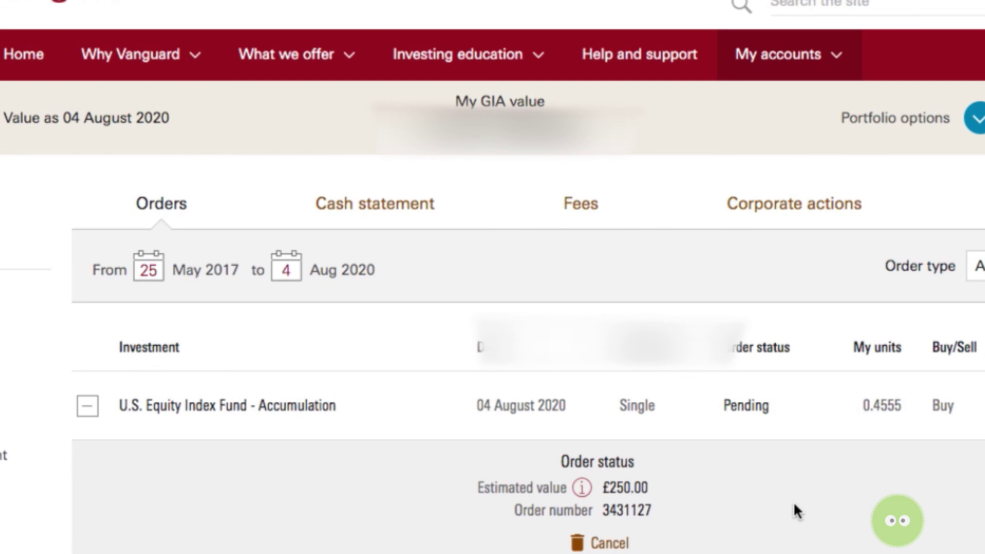